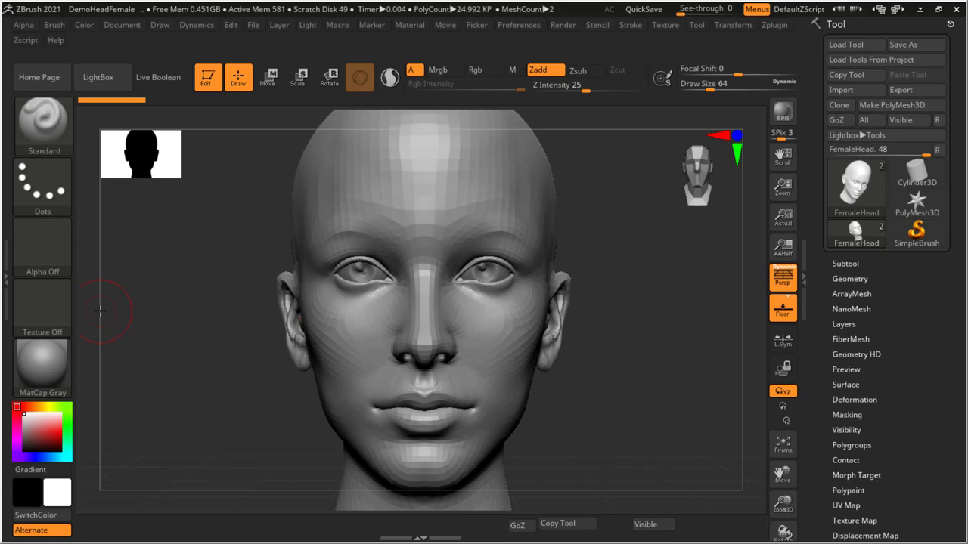
- Select the Clay brush from the brush palette filtered with B then C
{"action": "key", "text": "b"}
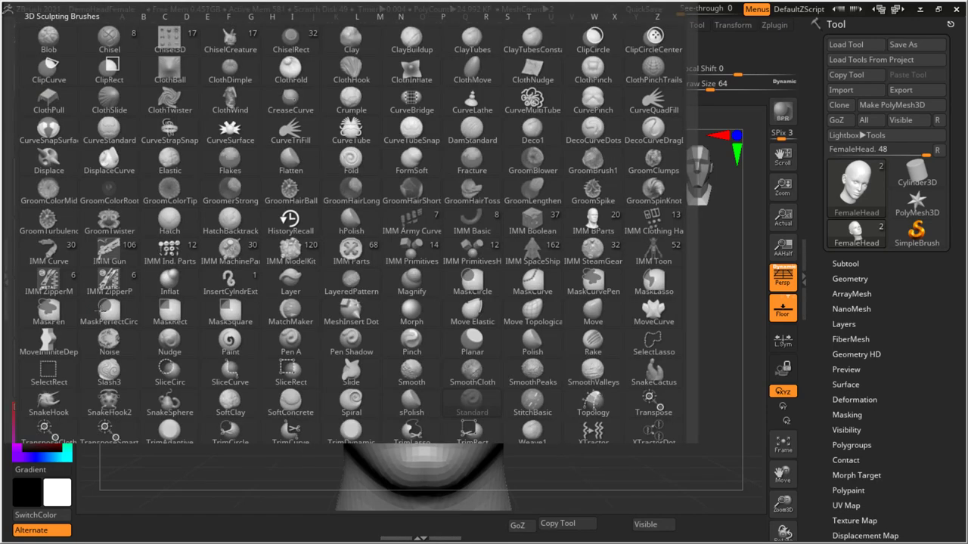
{"action": "key", "text": "c"}
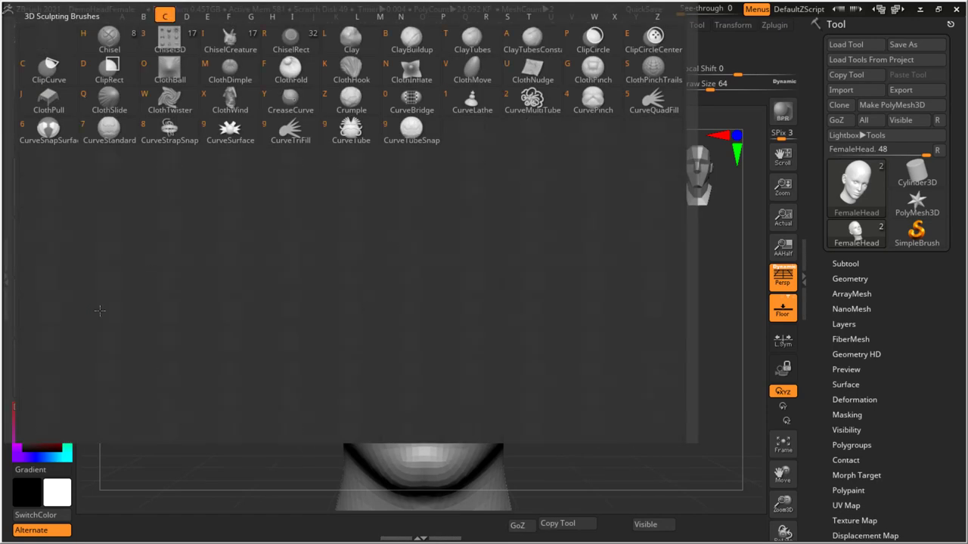
{"action": "mouse_move", "coordinate": [351, 42]}
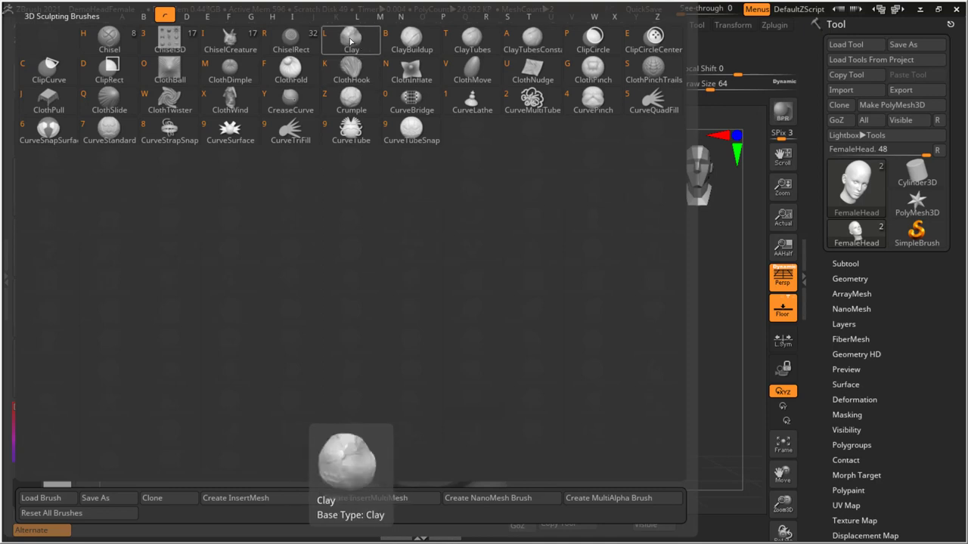
{"action": "left_click", "coordinate": [351, 40]}
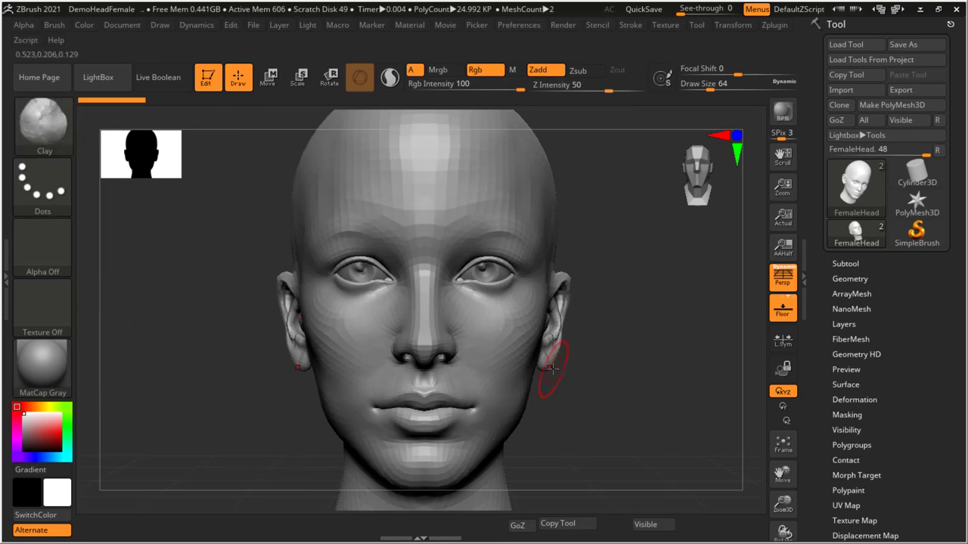
- From a zoomed three-quarter view, lay two raised Clay strokes across the right cheek
{"action": "right_click_drag", "start_coordinate": [552, 368], "coordinate": [575, 348]}
{"action": "mouse_move", "coordinate": [487, 346]}
{"action": "right_mouse_down", "text": "ctrl"}
{"action": "mouse_move", "coordinate": [507, 378]}
{"action": "mouse_move", "coordinate": [459, 356]}
{"action": "mouse_move", "coordinate": [499, 341]}
{"action": "mouse_move", "coordinate": [493, 350]}
{"action": "mouse_move", "coordinate": [507, 350]}
{"action": "mouse_move", "coordinate": [466, 333]}
{"action": "right_mouse_up", "text": "ctrl"}
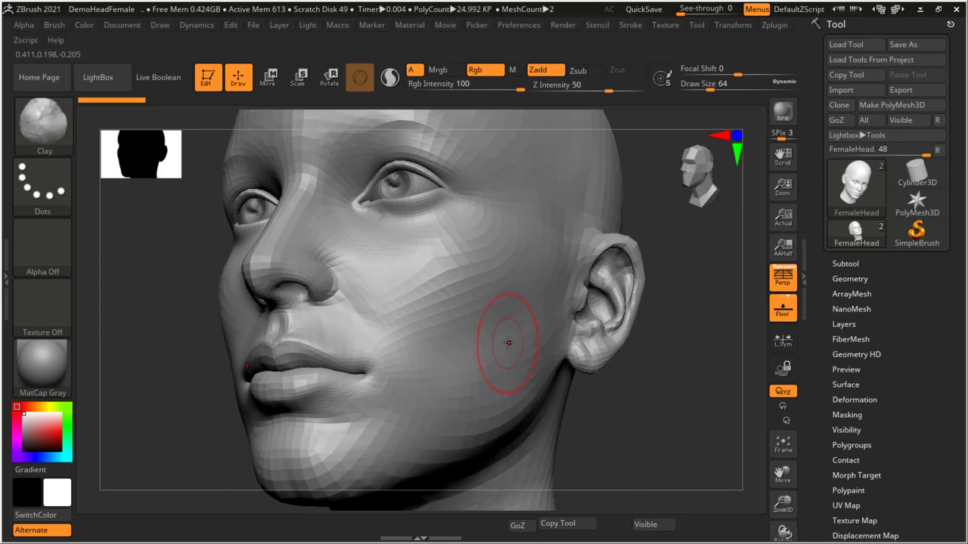
{"action": "right_click_drag", "start_coordinate": [507, 342], "coordinate": [506, 379]}
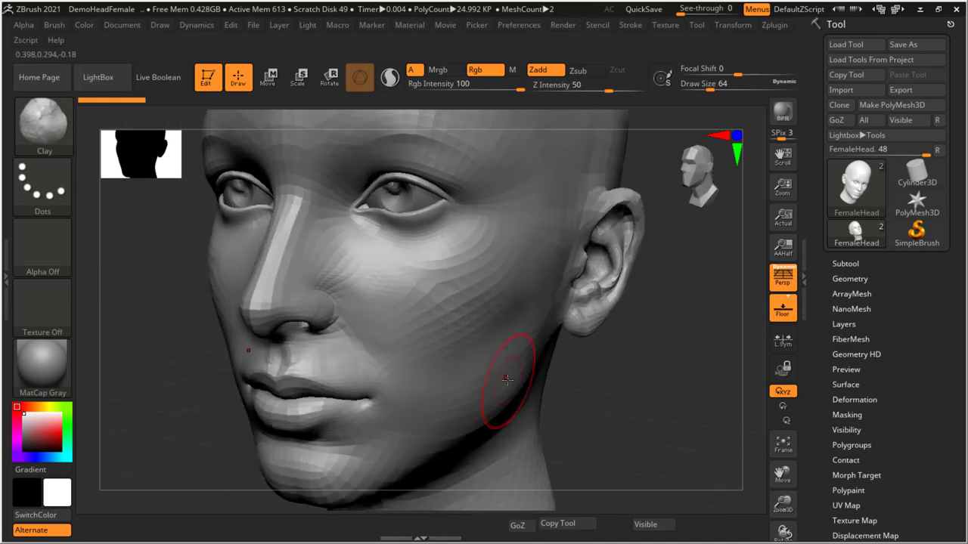
{"action": "mouse_move", "coordinate": [482, 331]}
{"action": "right_mouse_down"}
{"action": "mouse_move", "coordinate": [474, 313]}
{"action": "mouse_move", "coordinate": [525, 313]}
{"action": "mouse_move", "coordinate": [438, 287]}
{"action": "mouse_move", "coordinate": [491, 312]}
{"action": "mouse_move", "coordinate": [488, 295]}
{"action": "mouse_move", "coordinate": [438, 299]}
{"action": "mouse_move", "coordinate": [489, 322]}
{"action": "mouse_move", "coordinate": [505, 316]}
{"action": "mouse_move", "coordinate": [497, 295]}
{"action": "mouse_move", "coordinate": [527, 288]}
{"action": "mouse_move", "coordinate": [519, 345]}
{"action": "mouse_move", "coordinate": [544, 341]}
{"action": "mouse_move", "coordinate": [442, 292]}
{"action": "right_mouse_up"}
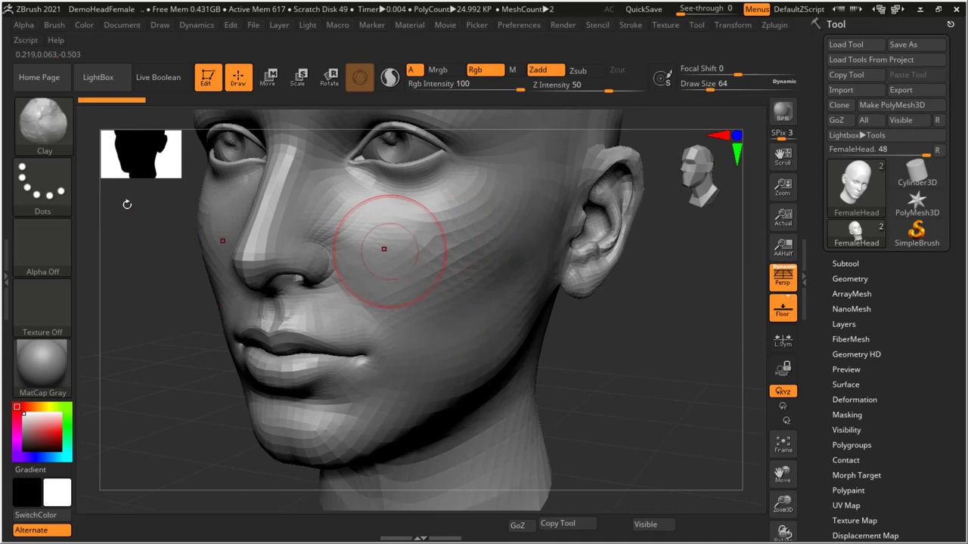
{"action": "mouse_move", "coordinate": [458, 242]}
{"action": "left_mouse_down"}
{"action": "mouse_move", "coordinate": [481, 257]}
{"action": "mouse_move", "coordinate": [436, 286]}
{"action": "left_mouse_up"}
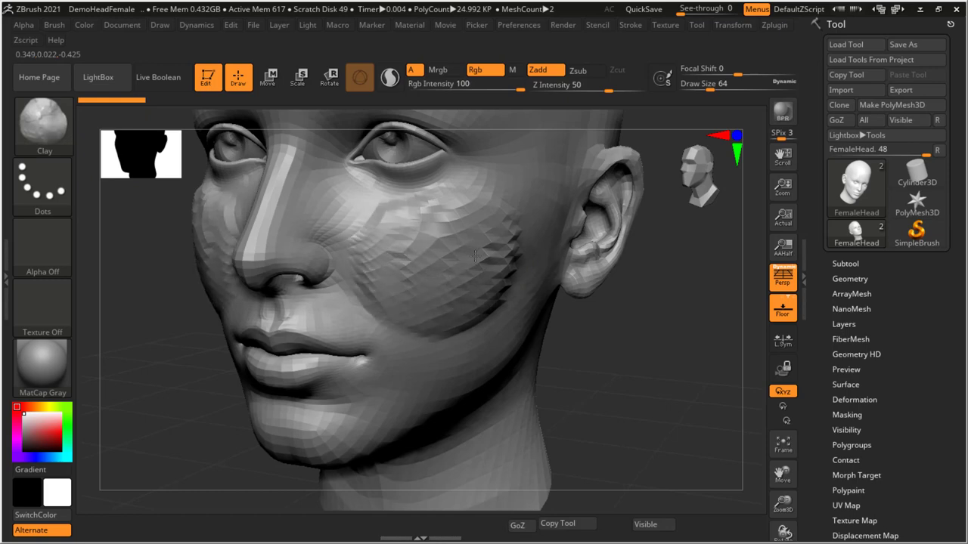
{"action": "mouse_move", "coordinate": [475, 257]}
{"action": "left_mouse_down"}
{"action": "mouse_move", "coordinate": [493, 266]}
{"action": "mouse_move", "coordinate": [503, 303]}
{"action": "mouse_move", "coordinate": [476, 340]}
{"action": "mouse_move", "coordinate": [431, 324]}
{"action": "mouse_move", "coordinate": [370, 325]}
{"action": "mouse_move", "coordinate": [355, 288]}
{"action": "mouse_move", "coordinate": [363, 220]}
{"action": "mouse_move", "coordinate": [443, 237]}
{"action": "mouse_move", "coordinate": [469, 181]}
{"action": "mouse_move", "coordinate": [529, 185]}
{"action": "left_mouse_up"}
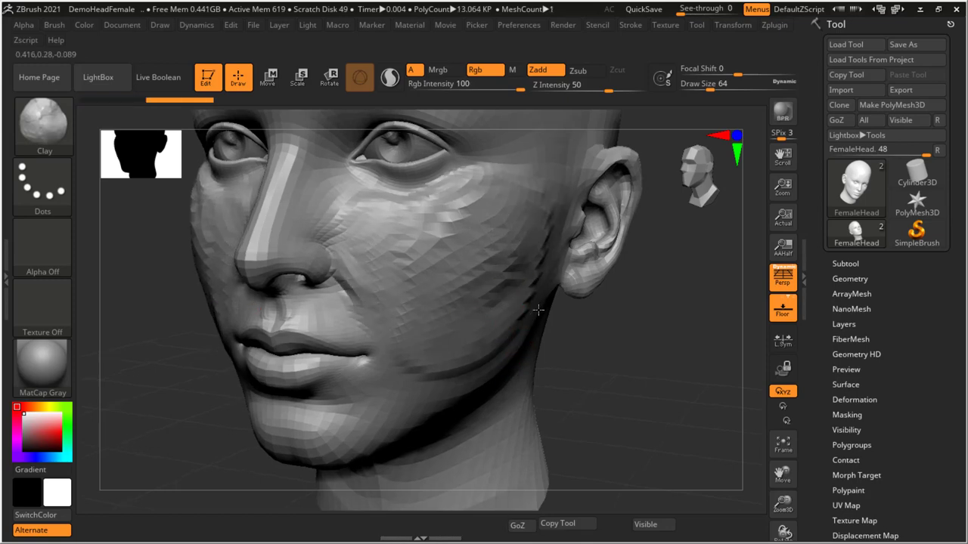
{"action": "mouse_move", "coordinate": [536, 302]}
{"action": "right_mouse_down"}
{"action": "mouse_move", "coordinate": [638, 320]}
{"action": "mouse_move", "coordinate": [643, 285]}
{"action": "mouse_move", "coordinate": [624, 301]}
{"action": "mouse_move", "coordinate": [529, 227]}
{"action": "right_mouse_up"}
- Shift-smooth the bumpy cheek surface down toward the mouth and jaw
{"action": "key", "text": "ctrl"}
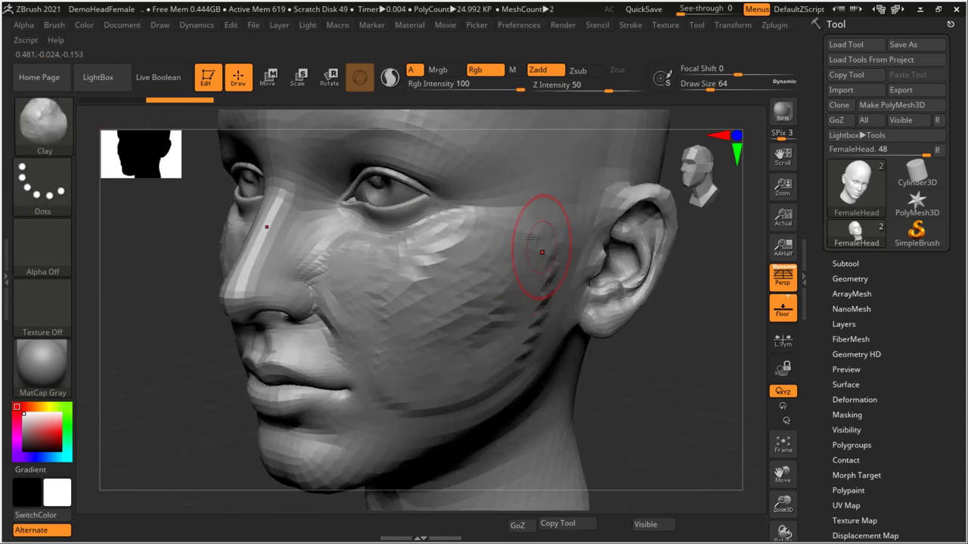
{"action": "left_click_drag", "start_coordinate": [536, 238], "coordinate": [531, 233], "text": "shift"}
{"action": "key", "text": "shift"}
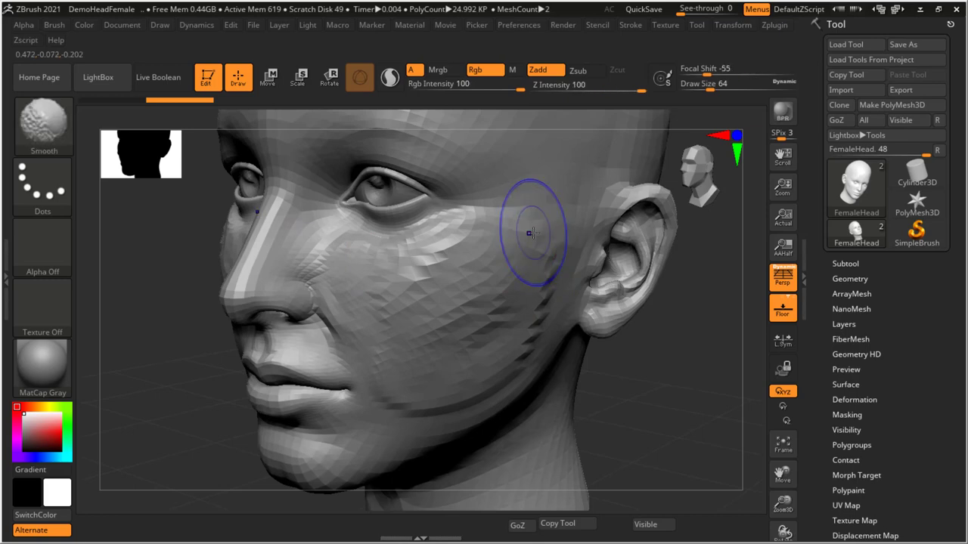
{"action": "key", "text": "shift"}
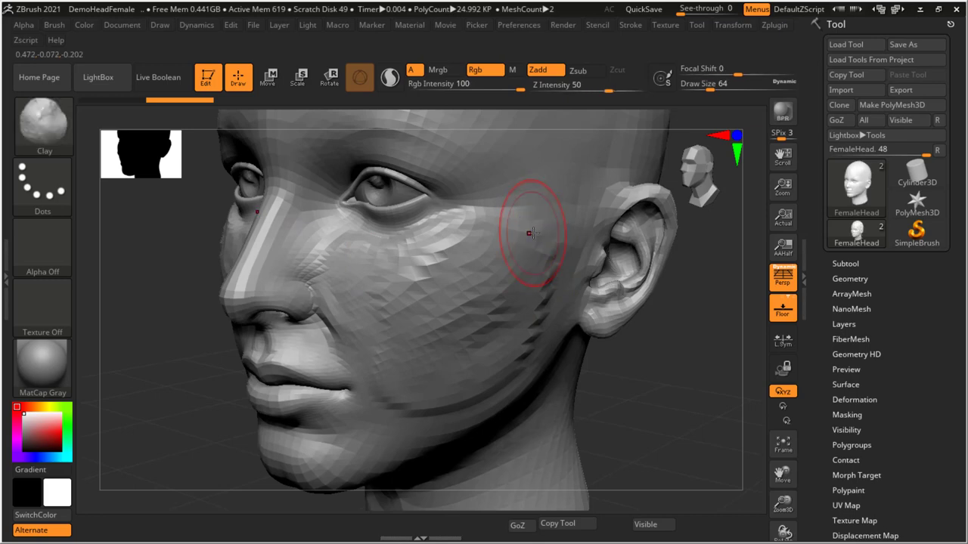
{"action": "key", "text": "shift"}
{"action": "key", "text": "shift"}
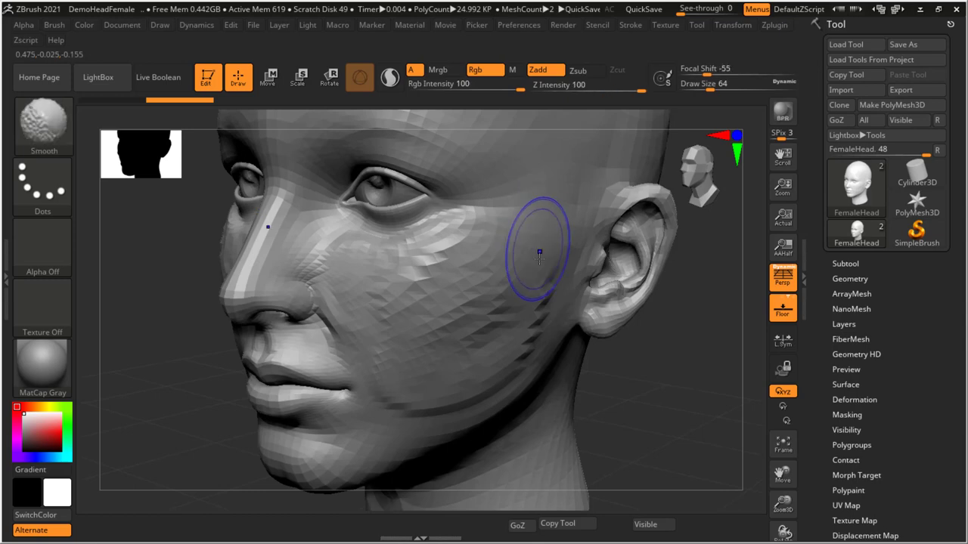
{"action": "left_click_drag", "start_coordinate": [524, 339], "coordinate": [507, 356], "text": "shift"}
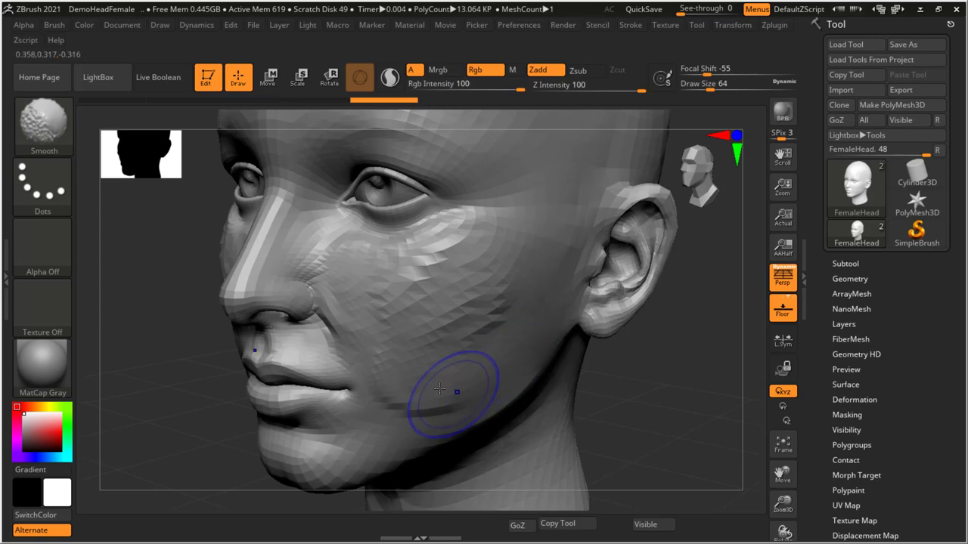
{"action": "mouse_move", "coordinate": [443, 400]}
{"action": "left_mouse_down", "text": "shift"}
{"action": "mouse_move", "coordinate": [408, 377]}
{"action": "mouse_move", "coordinate": [378, 335]}
{"action": "mouse_move", "coordinate": [389, 281]}
{"action": "mouse_move", "coordinate": [442, 269]}
{"action": "mouse_move", "coordinate": [441, 304]}
{"action": "mouse_move", "coordinate": [403, 295]}
{"action": "left_mouse_up", "text": "shift"}
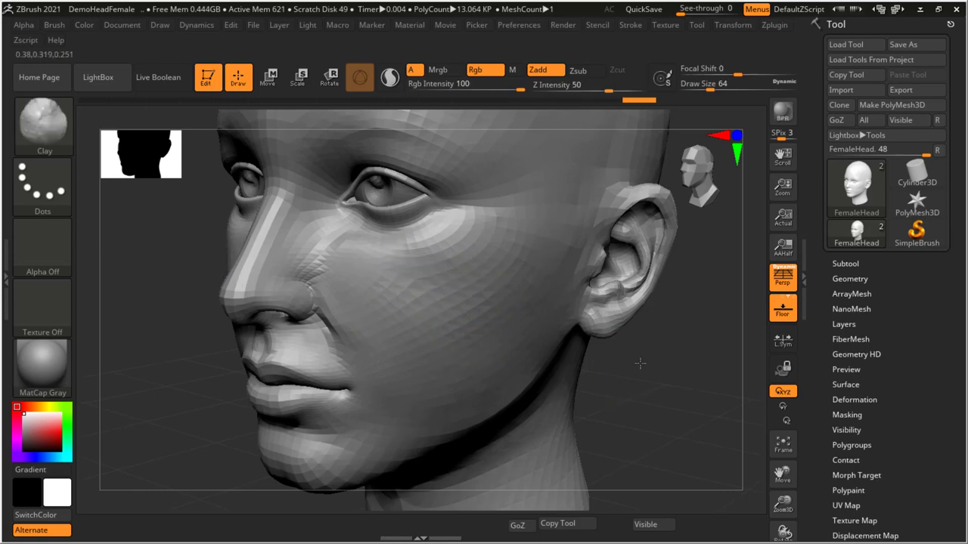
- From the front, smooth the faceted patches on both cheeks, then return to three-quarter view
{"action": "mouse_move", "coordinate": [640, 363]}
{"action": "left_mouse_down"}
{"action": "mouse_move", "coordinate": [658, 330]}
{"action": "mouse_move", "coordinate": [669, 346]}
{"action": "left_mouse_up"}
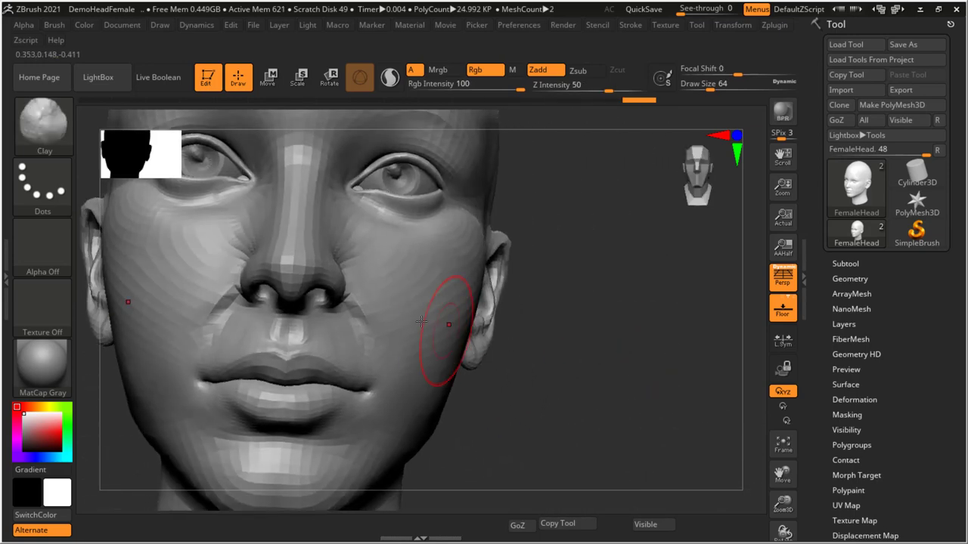
{"action": "mouse_move", "coordinate": [421, 322]}
{"action": "left_mouse_down", "text": "shift"}
{"action": "mouse_move", "coordinate": [367, 298]}
{"action": "mouse_move", "coordinate": [380, 307]}
{"action": "mouse_move", "coordinate": [385, 281]}
{"action": "mouse_move", "coordinate": [410, 282]}
{"action": "left_mouse_up", "text": "shift"}
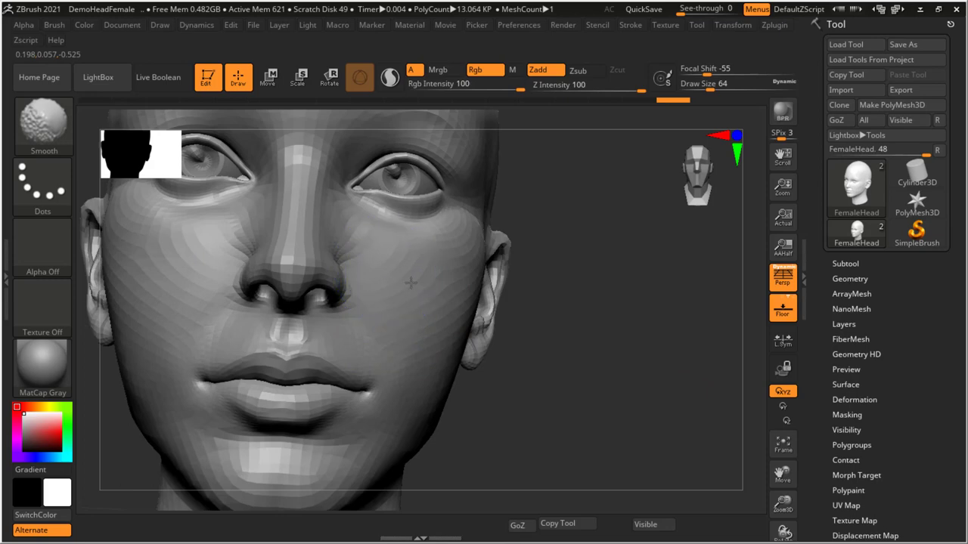
{"action": "left_click_drag", "start_coordinate": [628, 363], "coordinate": [491, 328]}
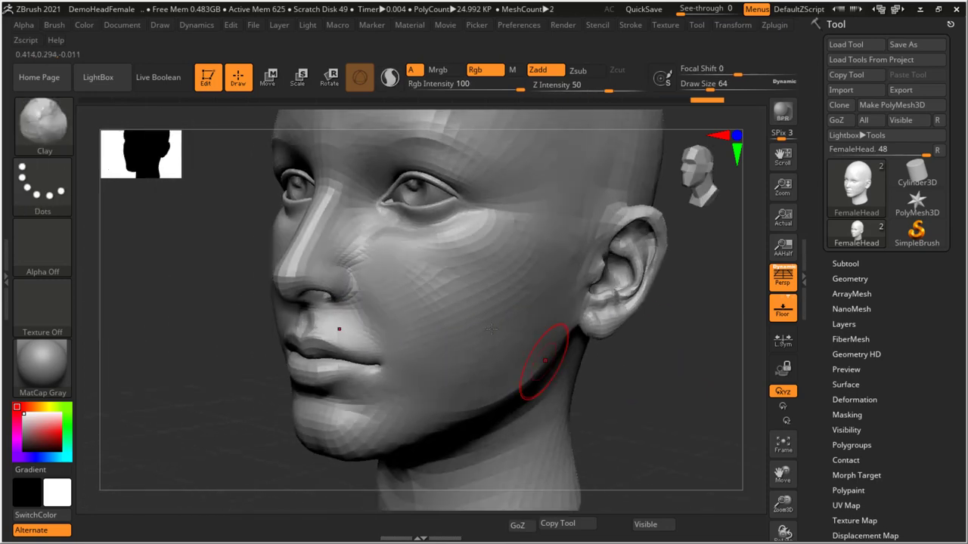
{"action": "left_click_drag", "start_coordinate": [612, 318], "coordinate": [629, 384]}
{"action": "mouse_move", "coordinate": [594, 252]}
{"action": "left_mouse_down"}
{"action": "mouse_move", "coordinate": [677, 282]}
{"action": "mouse_move", "coordinate": [557, 334]}
{"action": "left_mouse_up"}
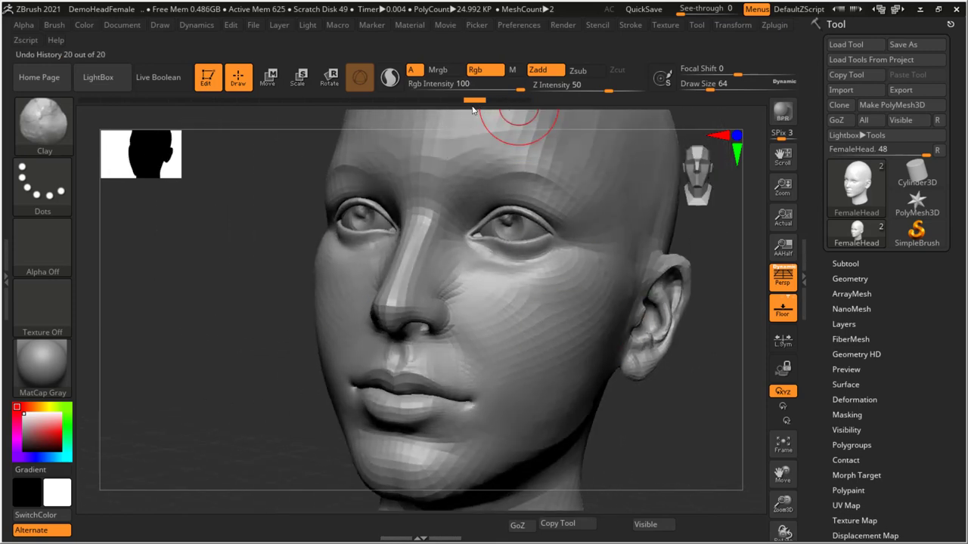
{"action": "mouse_move", "coordinate": [472, 108]}
{"action": "left_mouse_down"}
{"action": "mouse_move", "coordinate": [144, 156]}
{"action": "mouse_move", "coordinate": [80, 157]}
{"action": "left_mouse_up"}
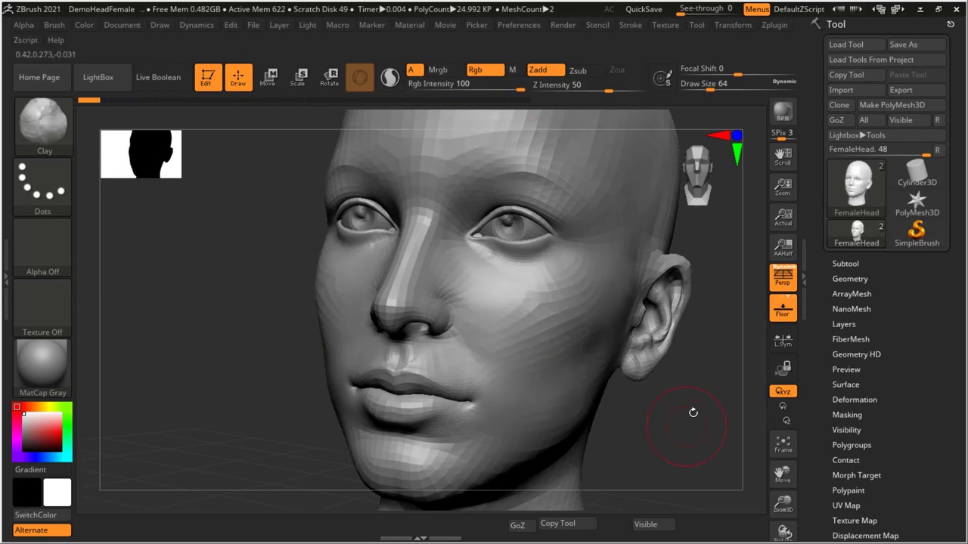
{"action": "left_click_drag", "start_coordinate": [692, 412], "coordinate": [588, 363]}
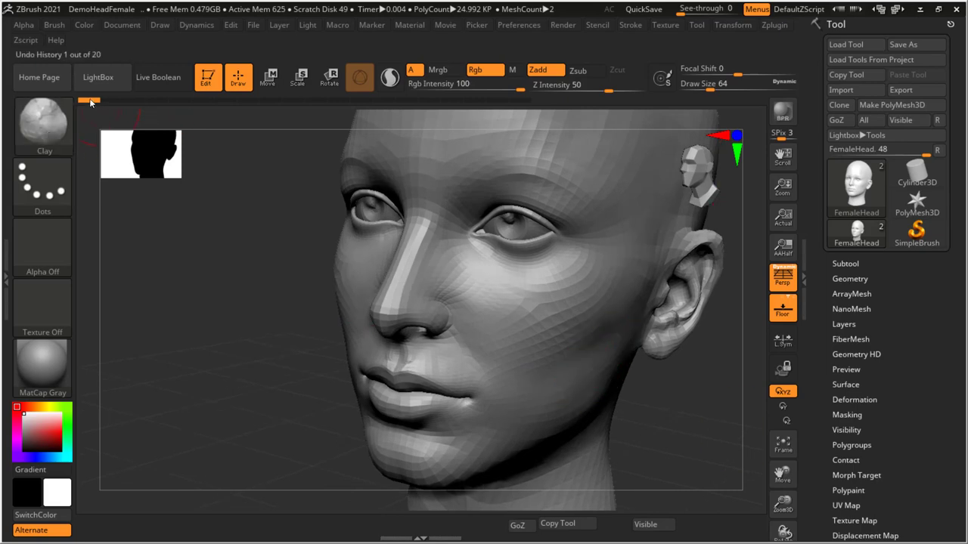
{"action": "left_click_drag", "start_coordinate": [90, 103], "coordinate": [520, 100]}
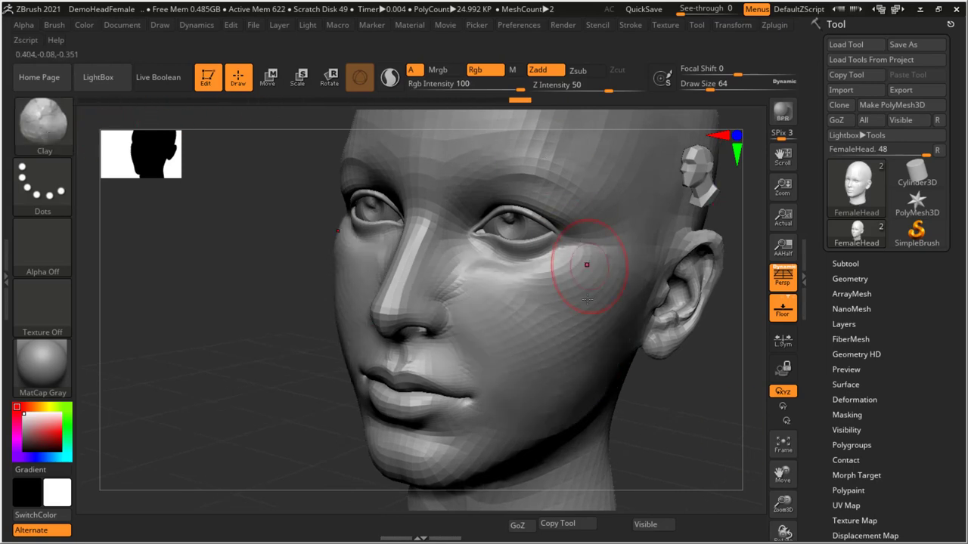
{"action": "mouse_move", "coordinate": [644, 244]}
{"action": "left_mouse_down"}
{"action": "mouse_move", "coordinate": [668, 389]}
{"action": "mouse_move", "coordinate": [658, 391]}
{"action": "left_mouse_up"}
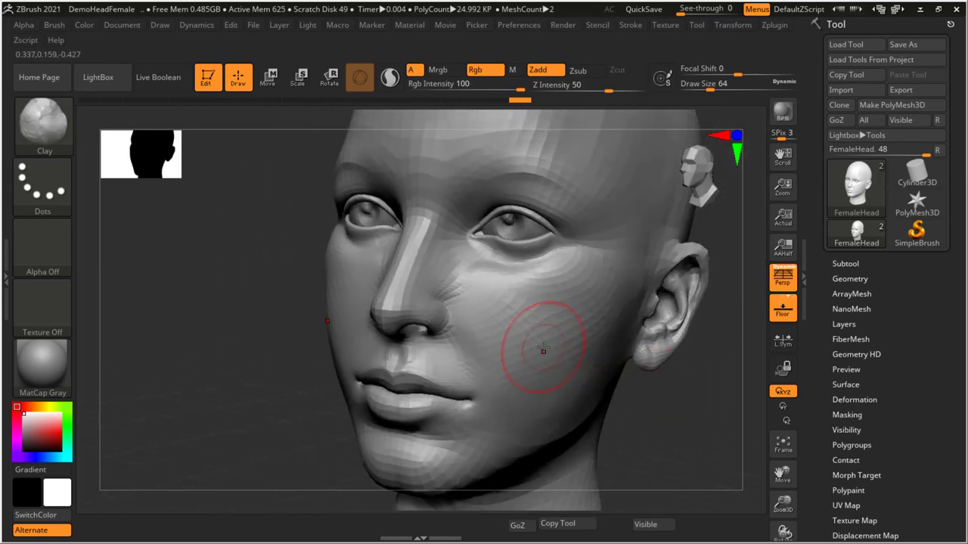
- At Draw Size 56, add clay bulges across the right cheek below the eye and beside the nose
{"action": "key", "text": "bracketleft"}
{"action": "mouse_move", "coordinate": [557, 335]}
{"action": "left_mouse_down"}
{"action": "mouse_move", "coordinate": [589, 272]}
{"action": "mouse_move", "coordinate": [556, 289]}
{"action": "mouse_move", "coordinate": [549, 372]}
{"action": "mouse_move", "coordinate": [590, 348]}
{"action": "mouse_move", "coordinate": [599, 290]}
{"action": "left_mouse_up"}
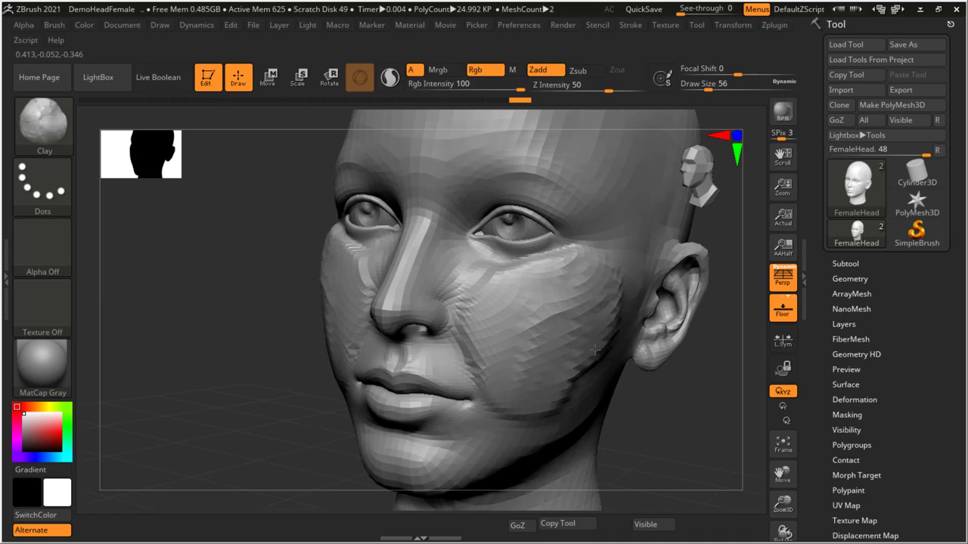
{"action": "left_click_drag", "start_coordinate": [595, 349], "coordinate": [542, 414]}
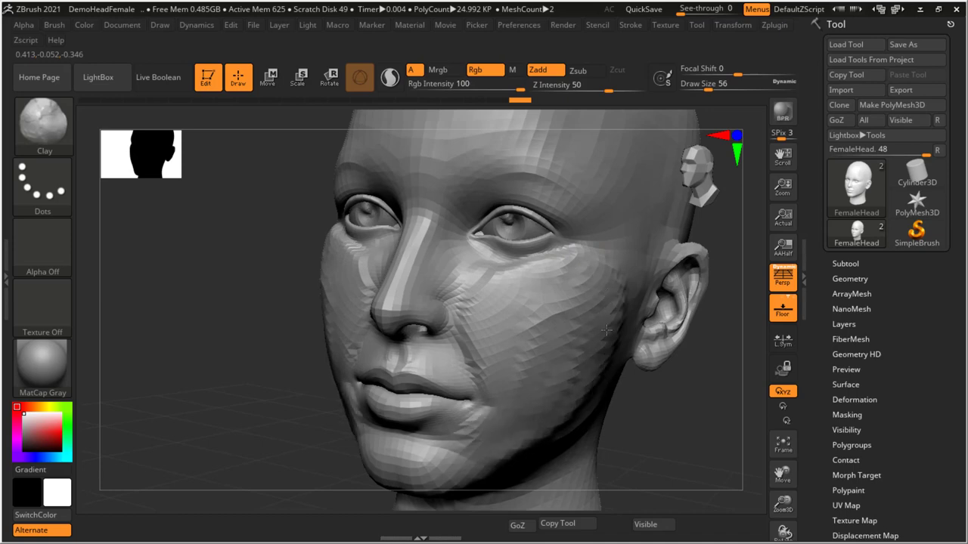
{"action": "left_click_drag", "start_coordinate": [613, 295], "coordinate": [621, 277]}
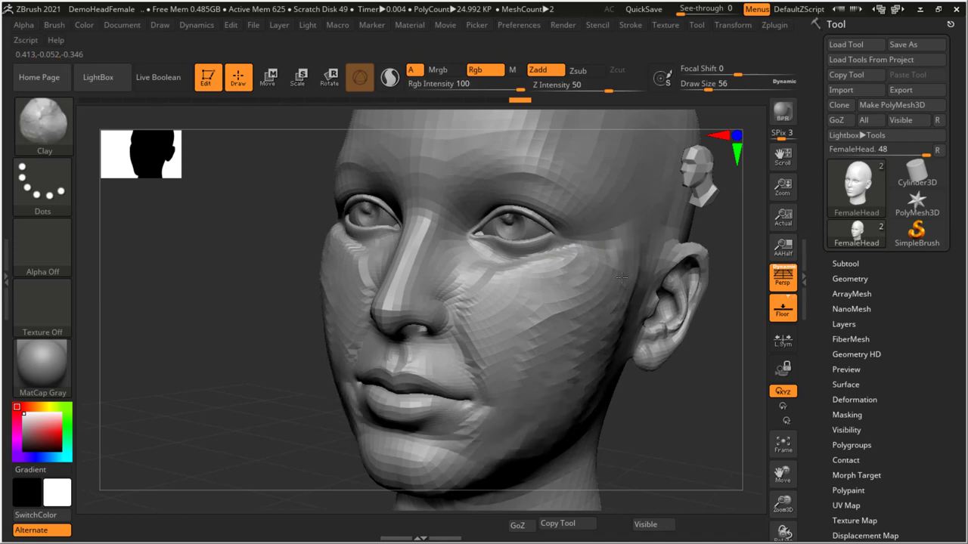
{"action": "left_click_drag", "start_coordinate": [537, 296], "coordinate": [471, 288]}
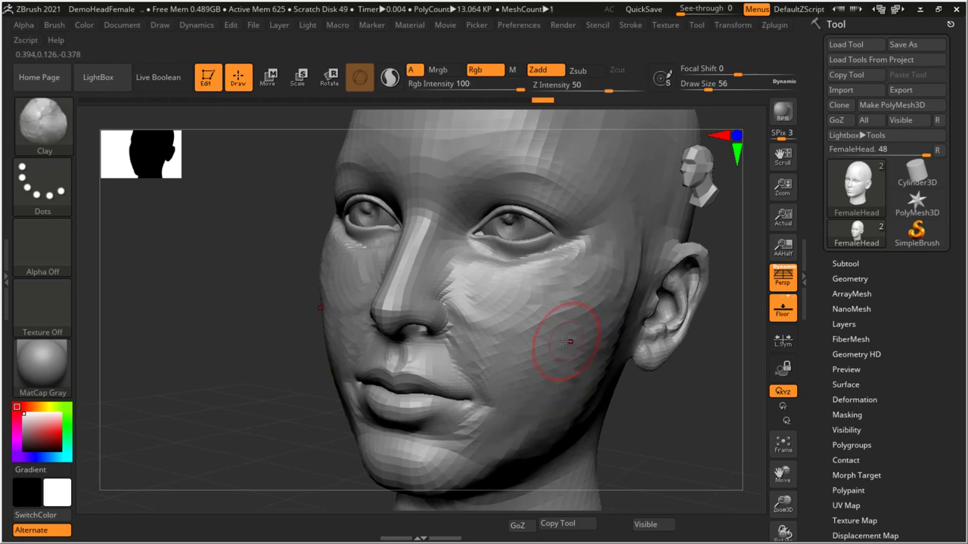
{"action": "mouse_move", "coordinate": [554, 309]}
{"action": "left_mouse_down"}
{"action": "mouse_move", "coordinate": [492, 304]}
{"action": "mouse_move", "coordinate": [476, 292]}
{"action": "left_mouse_up"}
{"action": "mouse_move", "coordinate": [529, 322]}
{"action": "left_mouse_down"}
{"action": "mouse_move", "coordinate": [484, 287]}
{"action": "mouse_move", "coordinate": [587, 284]}
{"action": "mouse_move", "coordinate": [609, 318]}
{"action": "mouse_move", "coordinate": [582, 370]}
{"action": "mouse_move", "coordinate": [477, 382]}
{"action": "mouse_move", "coordinate": [501, 353]}
{"action": "mouse_move", "coordinate": [522, 409]}
{"action": "mouse_move", "coordinate": [570, 369]}
{"action": "left_mouse_up"}
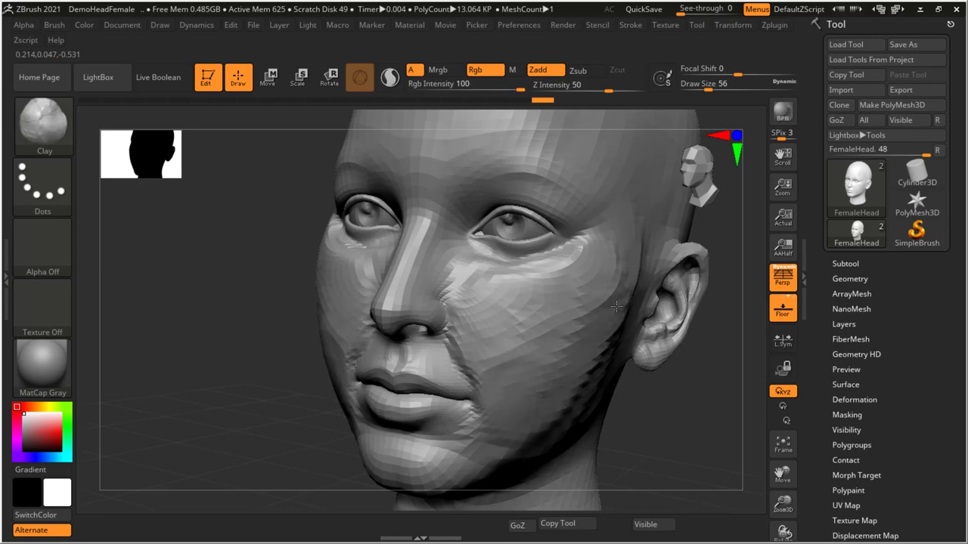
- Define the lower right jawline with clay, sculpting down toward the chin
{"action": "mouse_move", "coordinate": [616, 306]}
{"action": "left_mouse_down"}
{"action": "mouse_move", "coordinate": [552, 424]}
{"action": "mouse_move", "coordinate": [476, 461]}
{"action": "mouse_move", "coordinate": [378, 454]}
{"action": "mouse_move", "coordinate": [433, 476]}
{"action": "mouse_move", "coordinate": [499, 463]}
{"action": "left_mouse_up"}
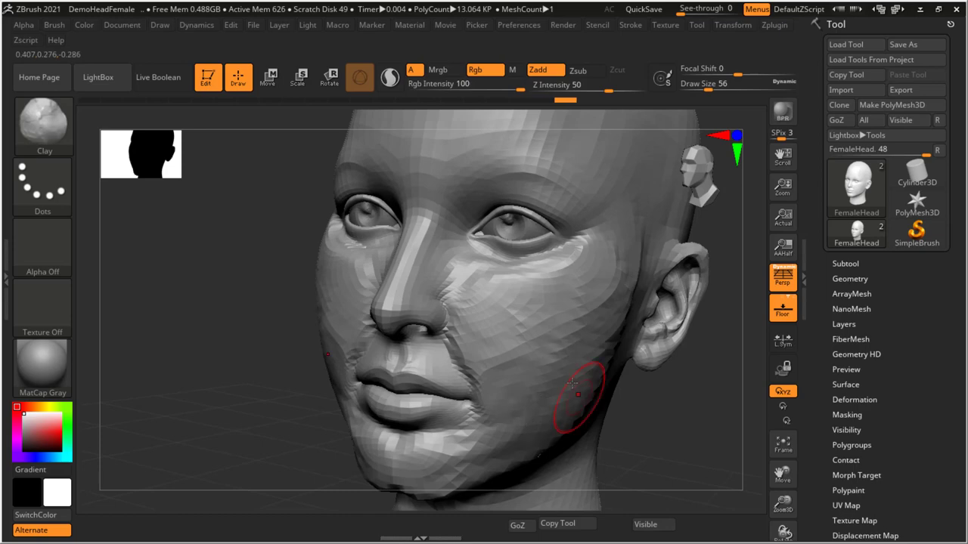
{"action": "right_click_drag", "start_coordinate": [576, 394], "coordinate": [496, 335]}
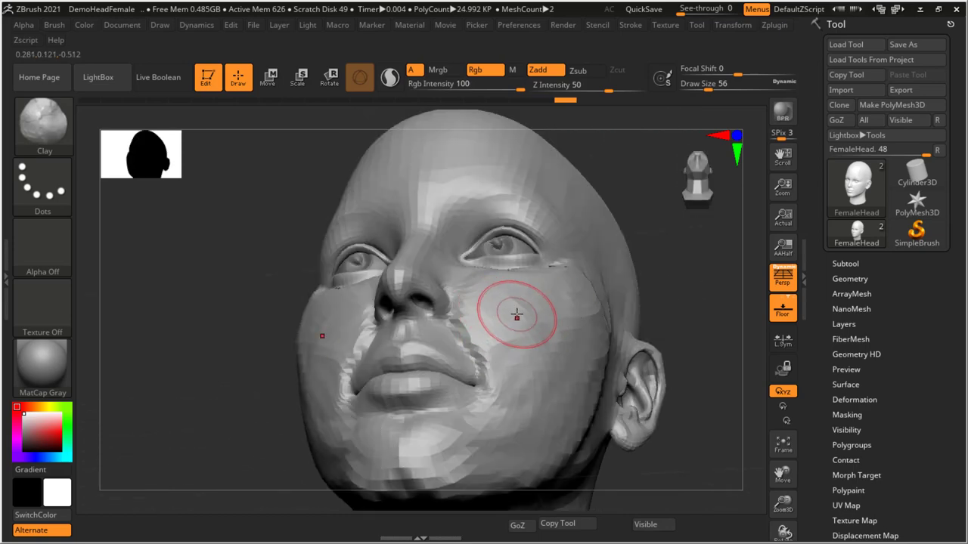
{"action": "mouse_move", "coordinate": [516, 314]}
{"action": "left_mouse_down"}
{"action": "mouse_move", "coordinate": [533, 401]}
{"action": "mouse_move", "coordinate": [484, 454]}
{"action": "mouse_move", "coordinate": [445, 467]}
{"action": "mouse_move", "coordinate": [492, 454]}
{"action": "mouse_move", "coordinate": [530, 393]}
{"action": "mouse_move", "coordinate": [540, 304]}
{"action": "mouse_move", "coordinate": [589, 370]}
{"action": "mouse_move", "coordinate": [529, 454]}
{"action": "mouse_move", "coordinate": [506, 432]}
{"action": "left_mouse_up"}
{"action": "mouse_move", "coordinate": [579, 312]}
{"action": "right_mouse_down"}
{"action": "mouse_move", "coordinate": [557, 378]}
{"action": "mouse_move", "coordinate": [572, 302]}
{"action": "mouse_move", "coordinate": [546, 258]}
{"action": "mouse_move", "coordinate": [512, 278]}
{"action": "mouse_move", "coordinate": [531, 323]}
{"action": "right_mouse_up"}
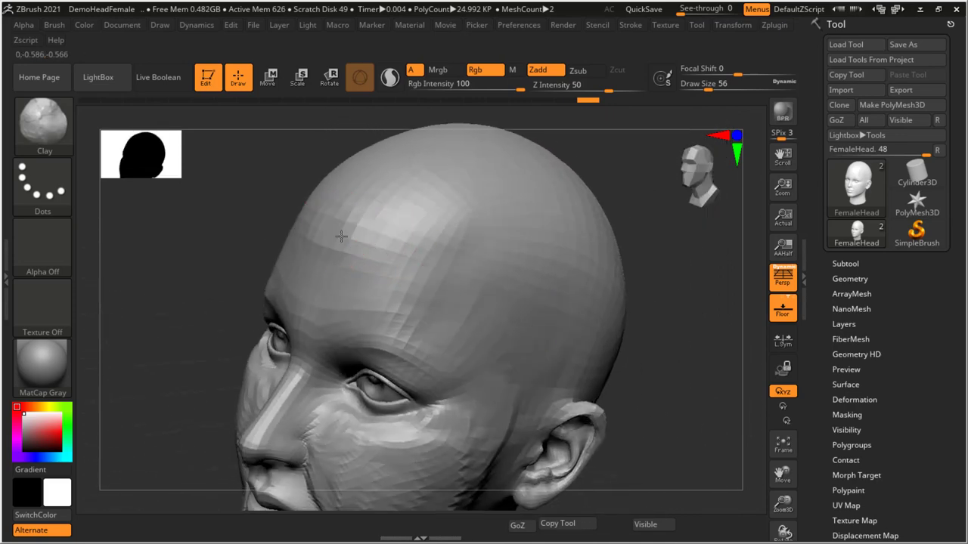
- Build up clay strokes across the forehead toward the crown
{"action": "mouse_move", "coordinate": [295, 244]}
{"action": "left_mouse_down"}
{"action": "mouse_move", "coordinate": [397, 242]}
{"action": "mouse_move", "coordinate": [558, 302]}
{"action": "mouse_move", "coordinate": [313, 249]}
{"action": "left_mouse_up"}
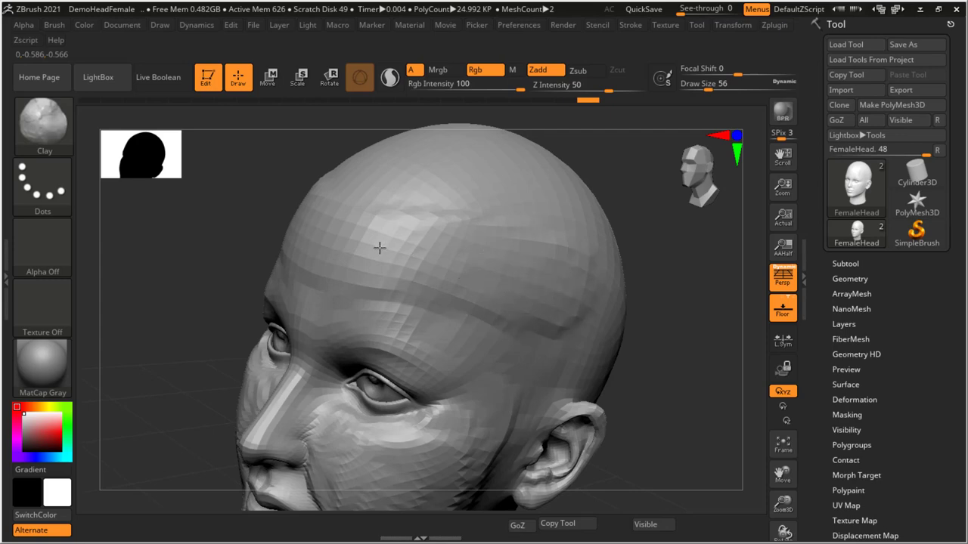
{"action": "mouse_move", "coordinate": [380, 248]}
{"action": "left_mouse_down"}
{"action": "mouse_move", "coordinate": [363, 253]}
{"action": "mouse_move", "coordinate": [509, 261]}
{"action": "mouse_move", "coordinate": [556, 311]}
{"action": "mouse_move", "coordinate": [484, 302]}
{"action": "mouse_move", "coordinate": [322, 247]}
{"action": "mouse_move", "coordinate": [406, 225]}
{"action": "mouse_move", "coordinate": [496, 228]}
{"action": "mouse_move", "coordinate": [564, 265]}
{"action": "mouse_move", "coordinate": [578, 310]}
{"action": "mouse_move", "coordinate": [563, 378]}
{"action": "mouse_move", "coordinate": [432, 323]}
{"action": "mouse_move", "coordinate": [310, 297]}
{"action": "left_mouse_up"}
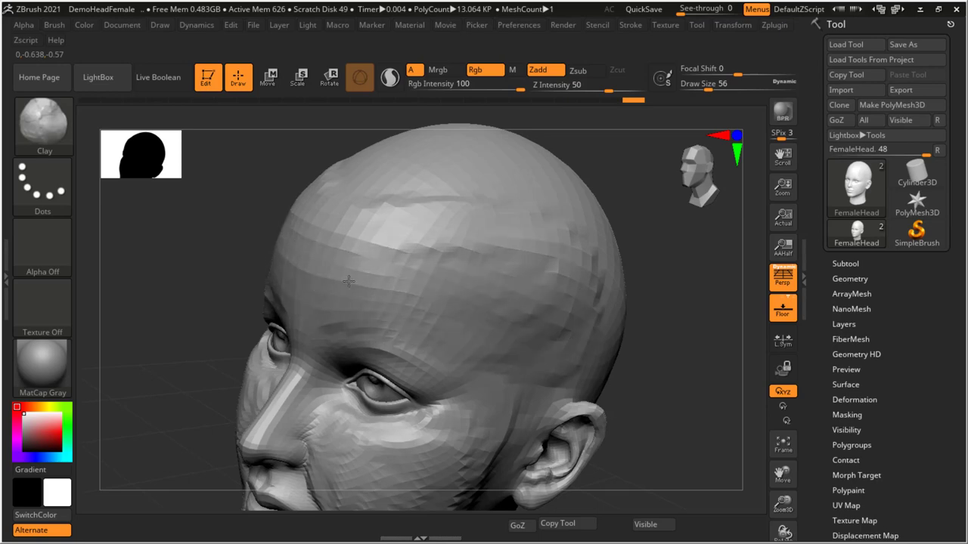
{"action": "left_click_drag", "start_coordinate": [577, 244], "coordinate": [355, 193]}
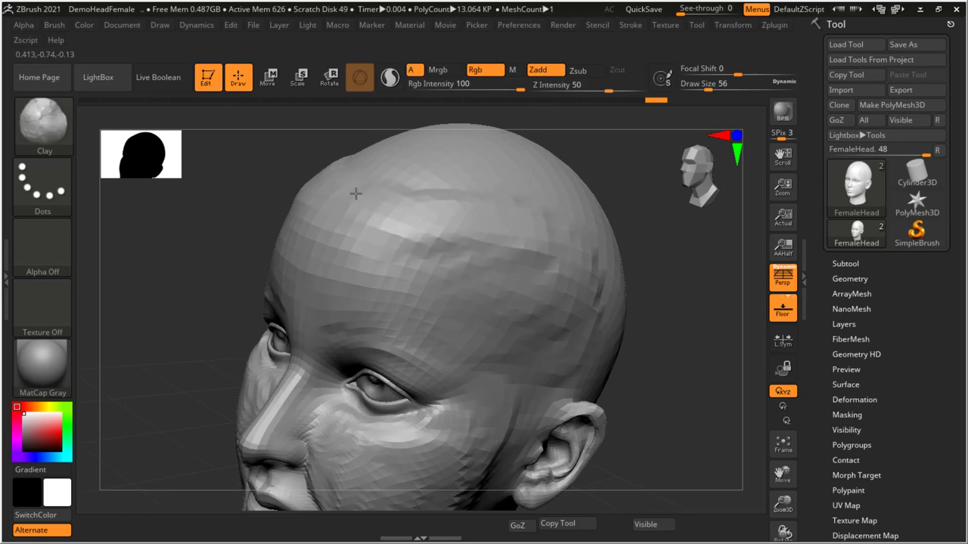
{"action": "right_click_drag", "start_coordinate": [443, 216], "coordinate": [436, 259]}
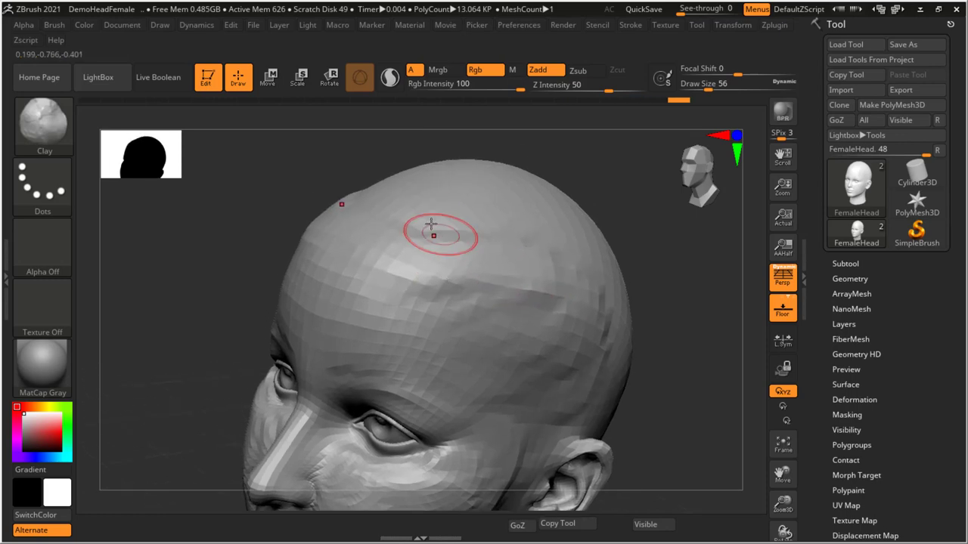
{"action": "right_click_drag", "start_coordinate": [328, 259], "coordinate": [438, 267]}
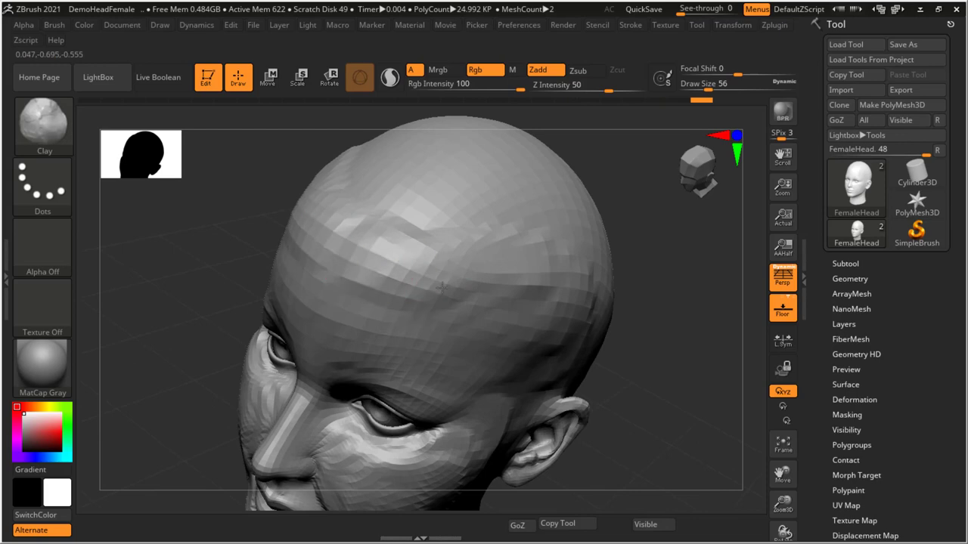
- Deepen the brow crease, then smooth away the crease on the upper-left forehead
{"action": "left_click_drag", "start_coordinate": [411, 263], "coordinate": [384, 229]}
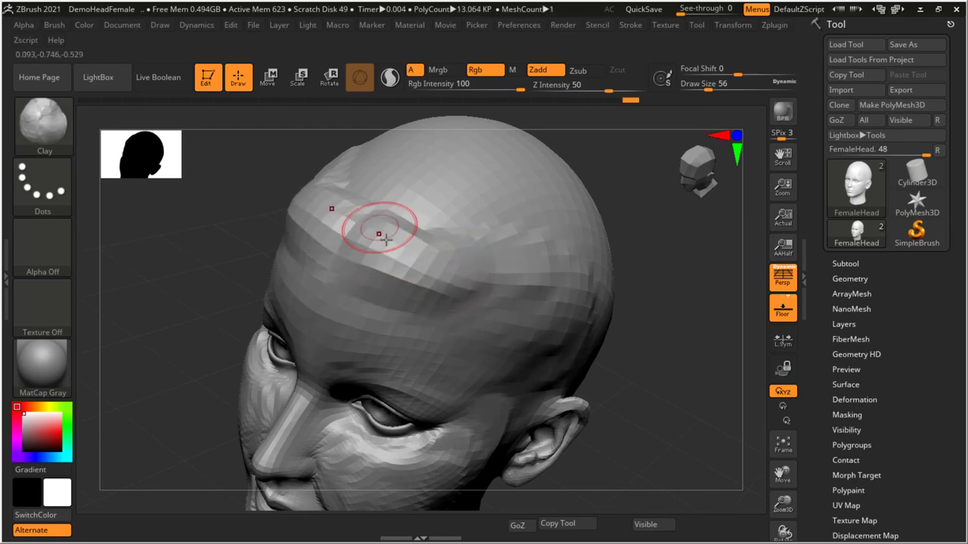
{"action": "right_click_drag", "start_coordinate": [367, 302], "coordinate": [325, 279]}
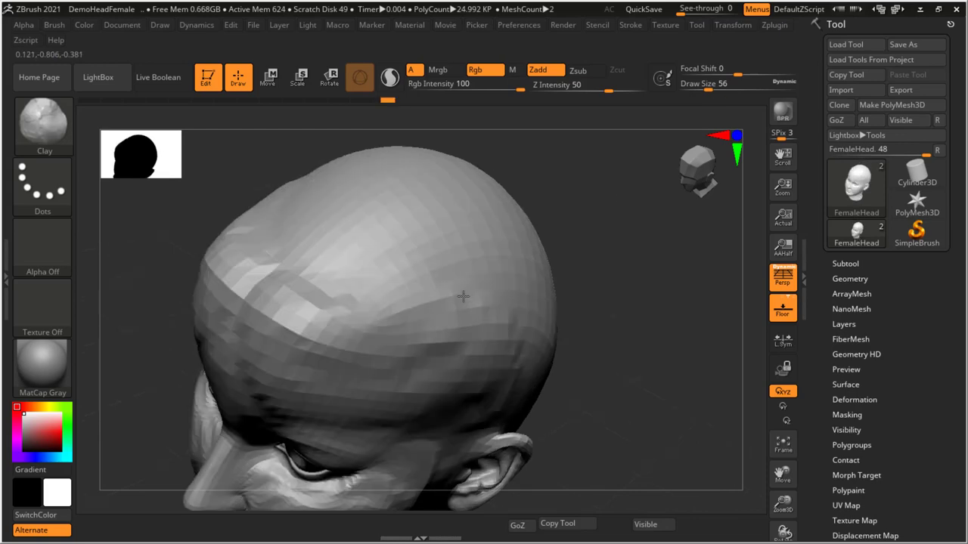
{"action": "mouse_move", "coordinate": [330, 276]}
{"action": "left_mouse_down", "text": "shift"}
{"action": "mouse_move", "coordinate": [358, 267]}
{"action": "mouse_move", "coordinate": [287, 277]}
{"action": "mouse_move", "coordinate": [358, 275]}
{"action": "left_mouse_up", "text": "shift"}
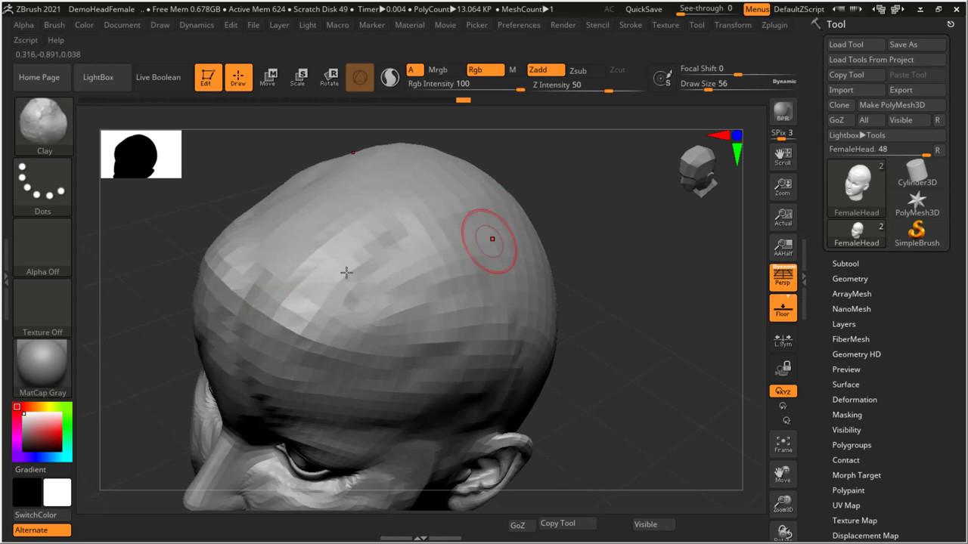
{"action": "mouse_move", "coordinate": [588, 304]}
{"action": "left_mouse_down"}
{"action": "mouse_move", "coordinate": [526, 322]}
{"action": "mouse_move", "coordinate": [337, 250]}
{"action": "left_mouse_up"}
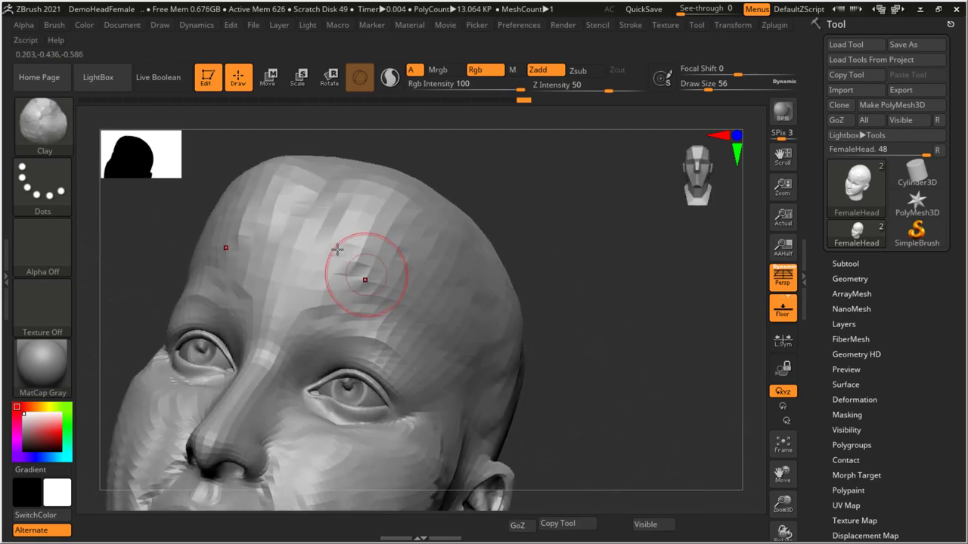
- From a three-quarter view, Shift-smooth the faceting on the cheek and jaw up toward the nose
{"action": "left_click_drag", "start_coordinate": [493, 349], "coordinate": [503, 306]}
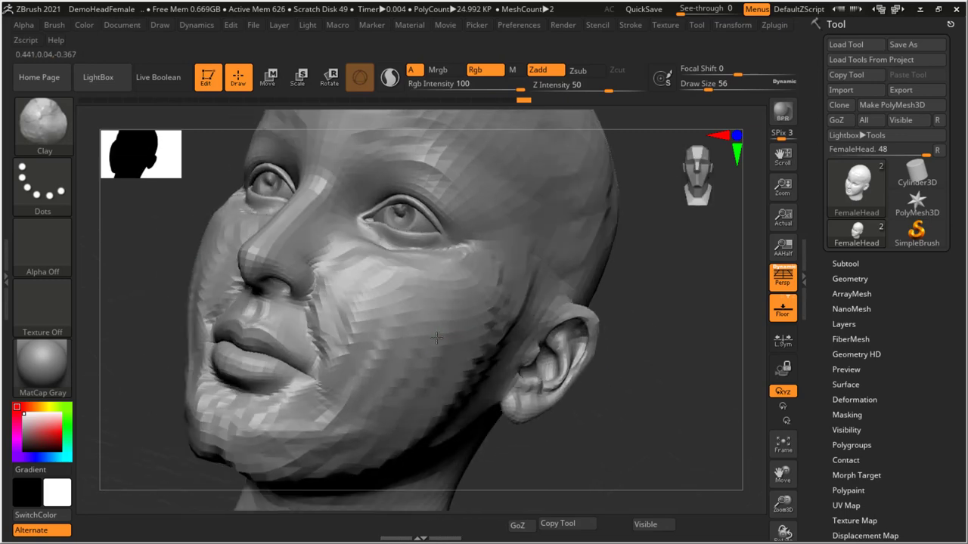
{"action": "key", "text": "shift"}
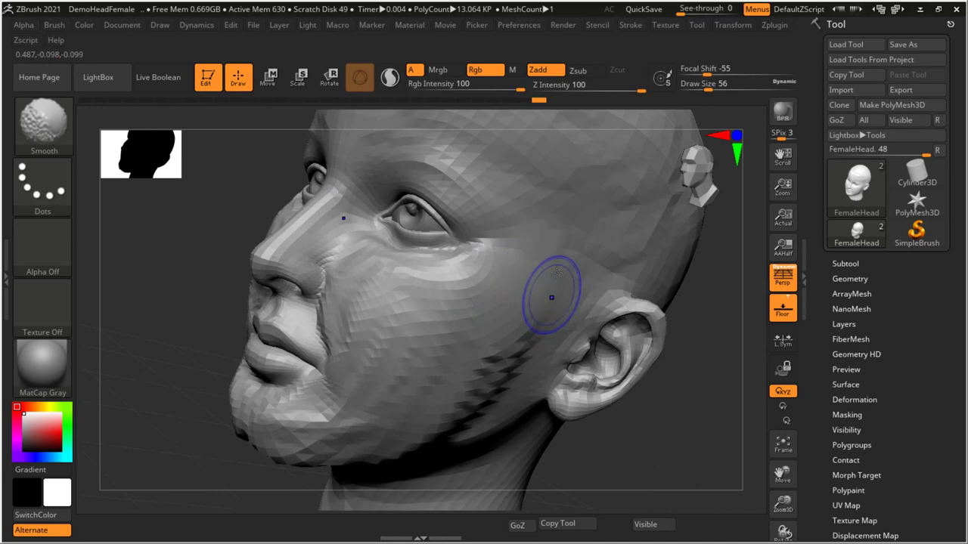
{"action": "mouse_move", "coordinate": [528, 324]}
{"action": "left_mouse_down", "text": "shift"}
{"action": "mouse_move", "coordinate": [507, 334]}
{"action": "mouse_move", "coordinate": [498, 326]}
{"action": "left_mouse_up", "text": "shift"}
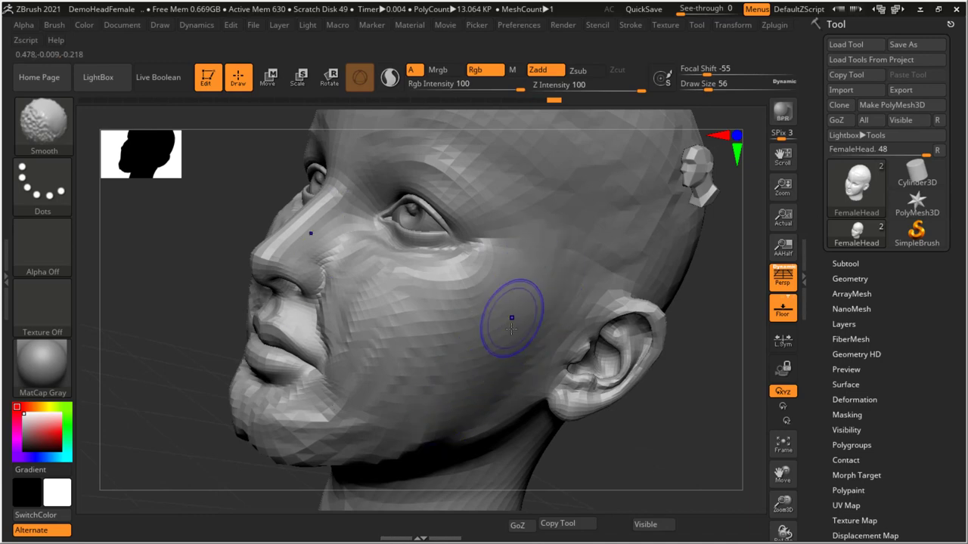
{"action": "mouse_move", "coordinate": [404, 402]}
{"action": "left_mouse_down", "text": "shift"}
{"action": "mouse_move", "coordinate": [355, 271]}
{"action": "mouse_move", "coordinate": [413, 279]}
{"action": "mouse_move", "coordinate": [495, 258]}
{"action": "left_mouse_up", "text": "shift"}
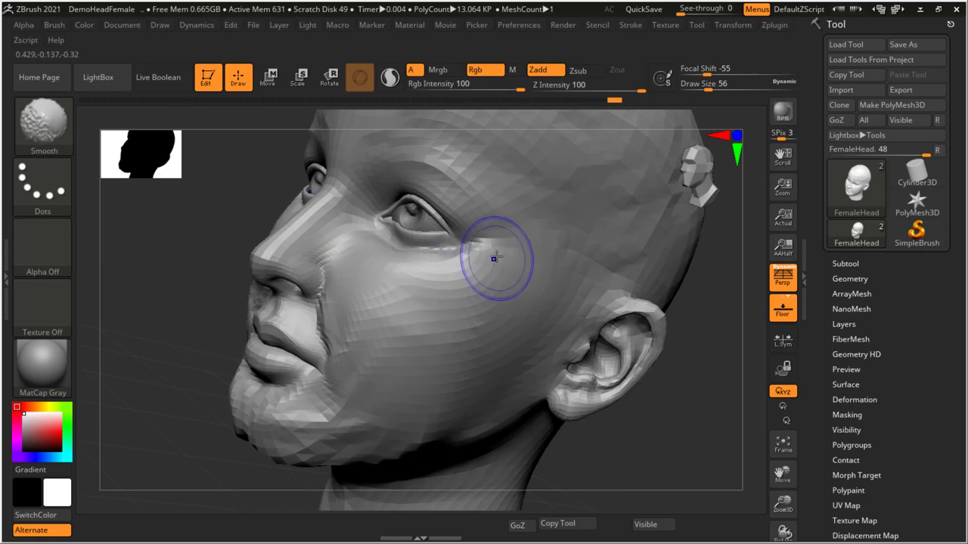
{"action": "mouse_move", "coordinate": [420, 367]}
{"action": "left_mouse_down", "text": "shift"}
{"action": "mouse_move", "coordinate": [371, 292]}
{"action": "mouse_move", "coordinate": [371, 325]}
{"action": "mouse_move", "coordinate": [436, 442]}
{"action": "mouse_move", "coordinate": [372, 402]}
{"action": "mouse_move", "coordinate": [367, 346]}
{"action": "mouse_move", "coordinate": [489, 338]}
{"action": "left_mouse_up", "text": "shift"}
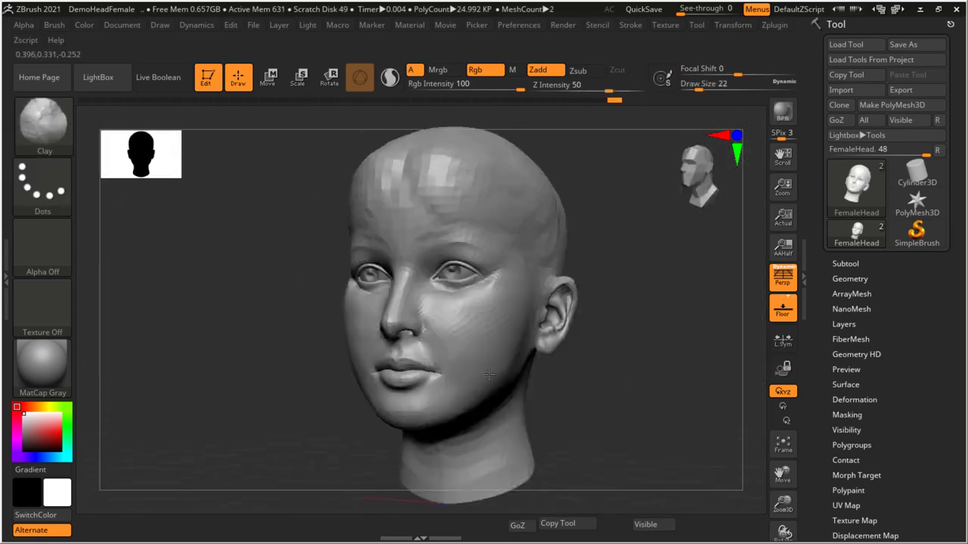
{"action": "left_click_drag", "start_coordinate": [489, 374], "coordinate": [424, 273], "text": "shift"}
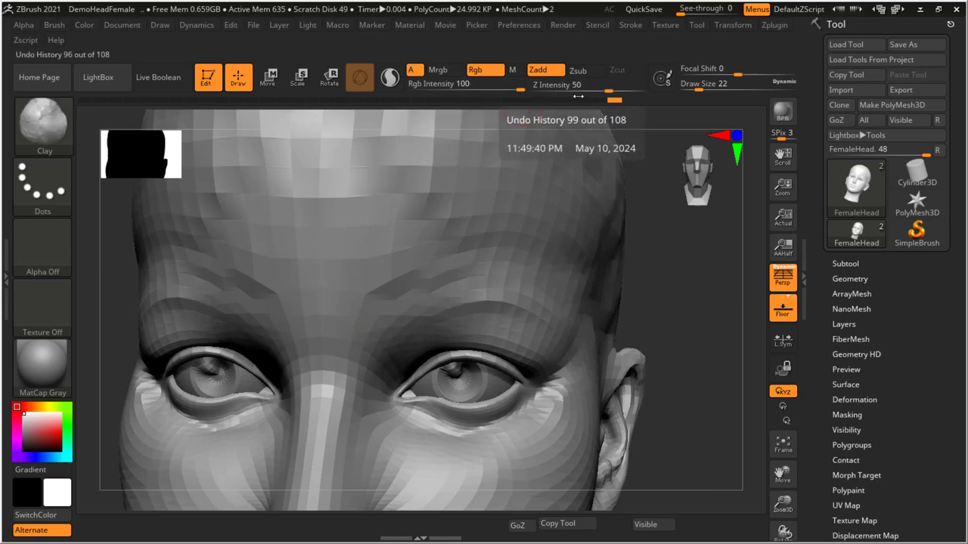
- Set Z Intensity to 100 and raise both brow ridges with repeated symmetric Clay passes
{"action": "left_click_drag", "start_coordinate": [546, 87], "coordinate": [642, 88]}
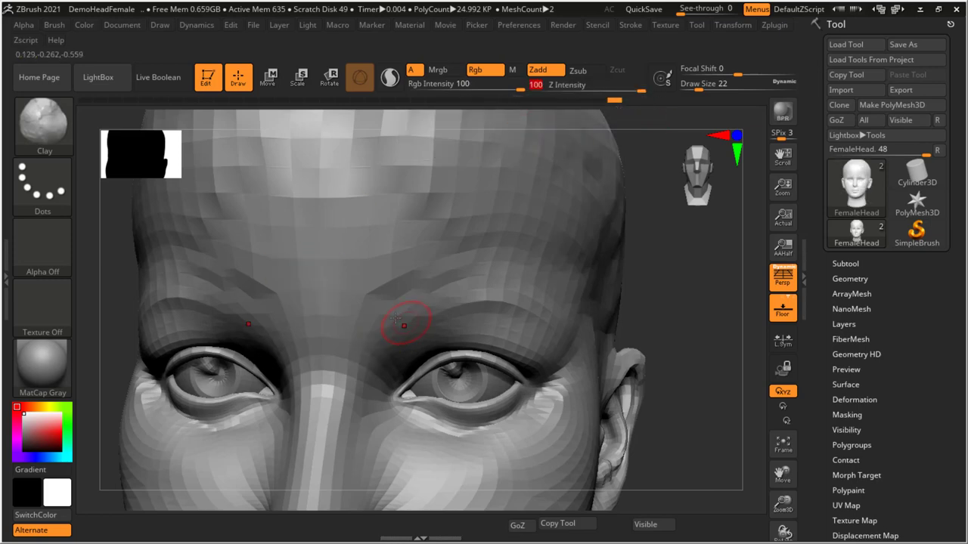
{"action": "left_click_drag", "start_coordinate": [386, 313], "coordinate": [549, 326]}
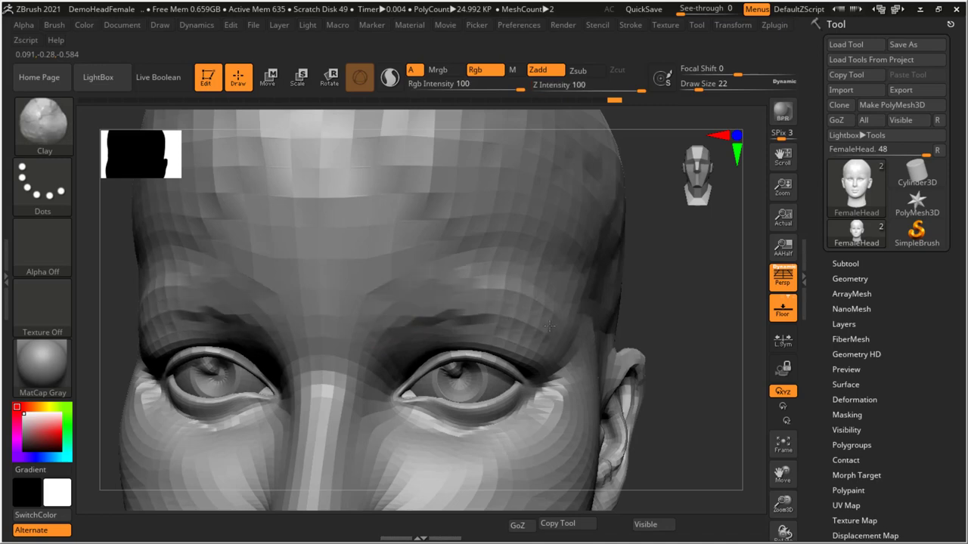
{"action": "left_click_drag", "start_coordinate": [388, 313], "coordinate": [560, 340]}
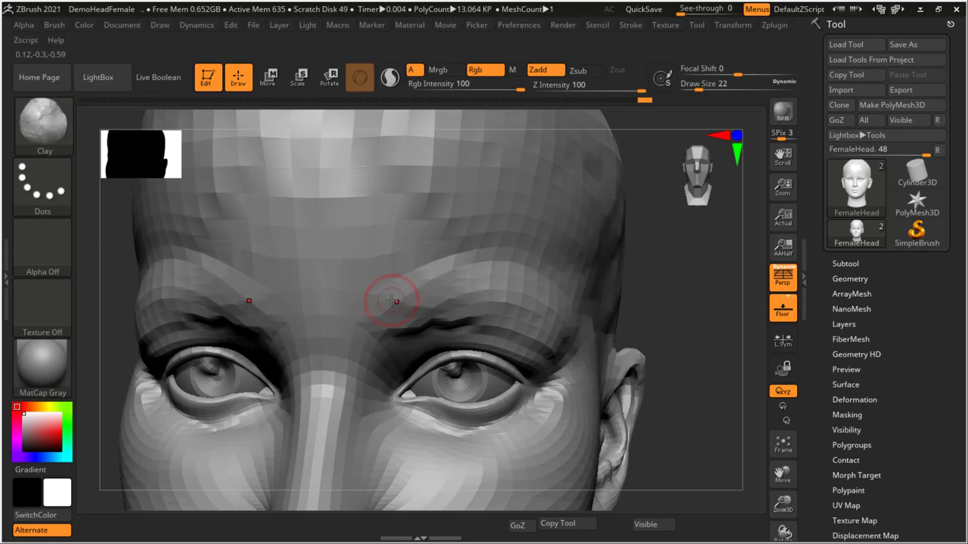
{"action": "left_click_drag", "start_coordinate": [335, 298], "coordinate": [569, 337]}
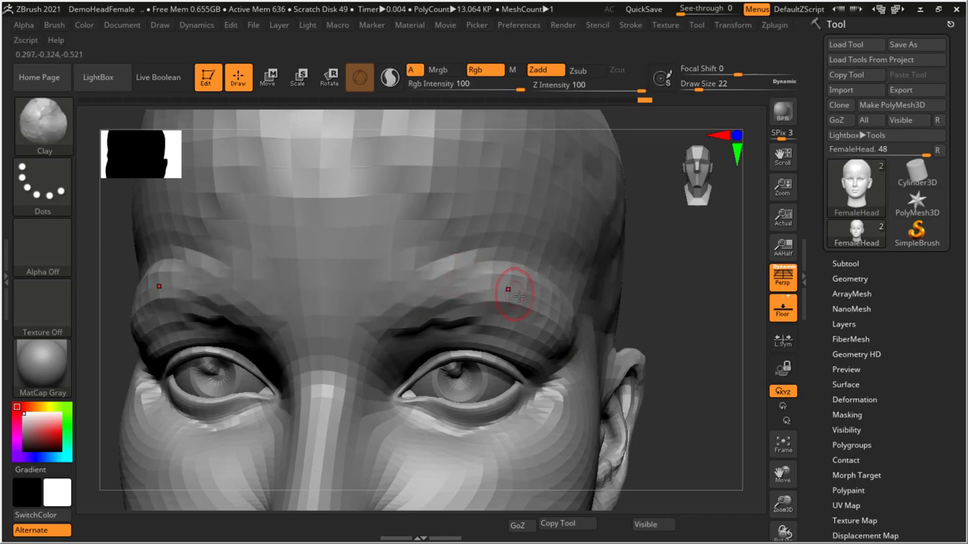
- Reshape and smooth the inner brows, then carve V-shaped clay marks on the neck back
{"action": "mouse_move", "coordinate": [519, 297]}
{"action": "left_mouse_down"}
{"action": "mouse_move", "coordinate": [390, 284]}
{"action": "mouse_move", "coordinate": [476, 262]}
{"action": "left_mouse_up"}
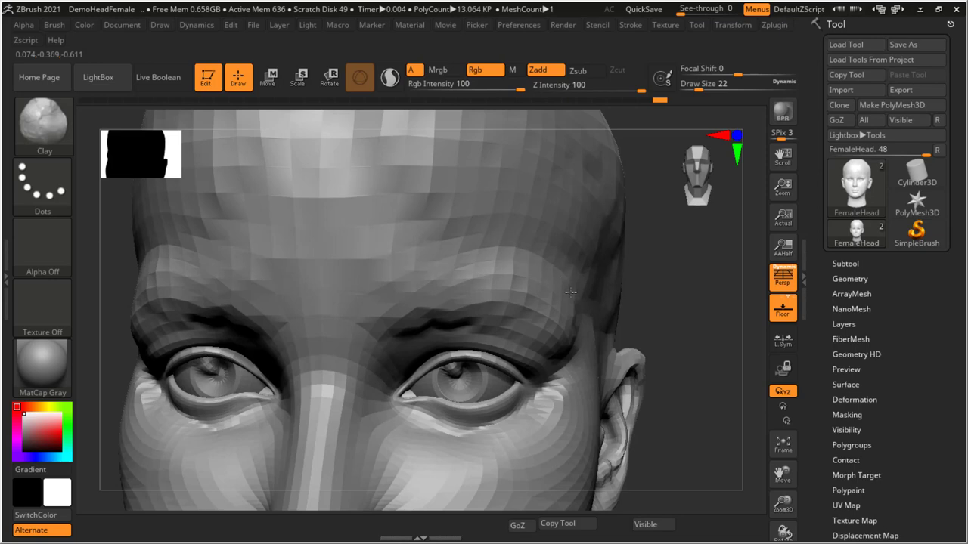
{"action": "left_click_drag", "start_coordinate": [470, 293], "coordinate": [464, 303]}
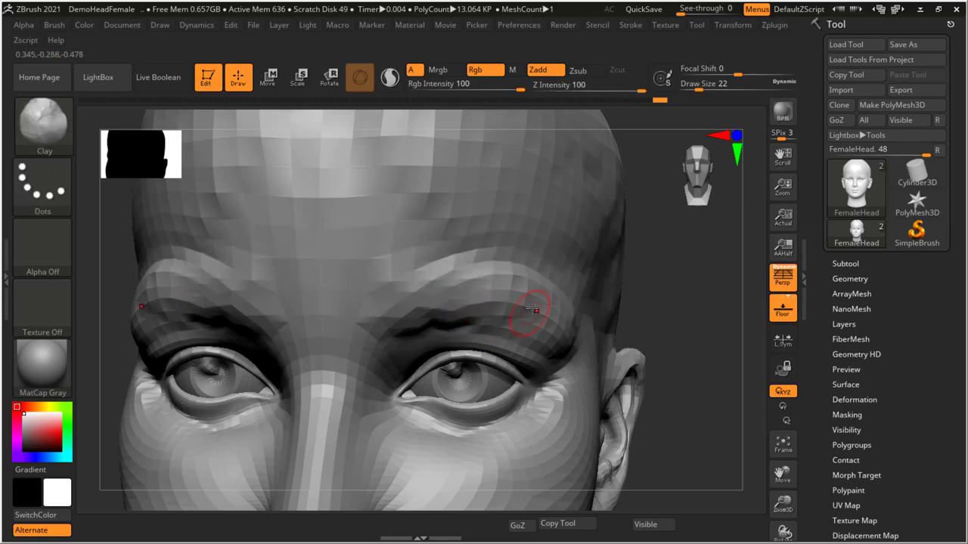
{"action": "left_click_drag", "start_coordinate": [565, 338], "coordinate": [395, 341]}
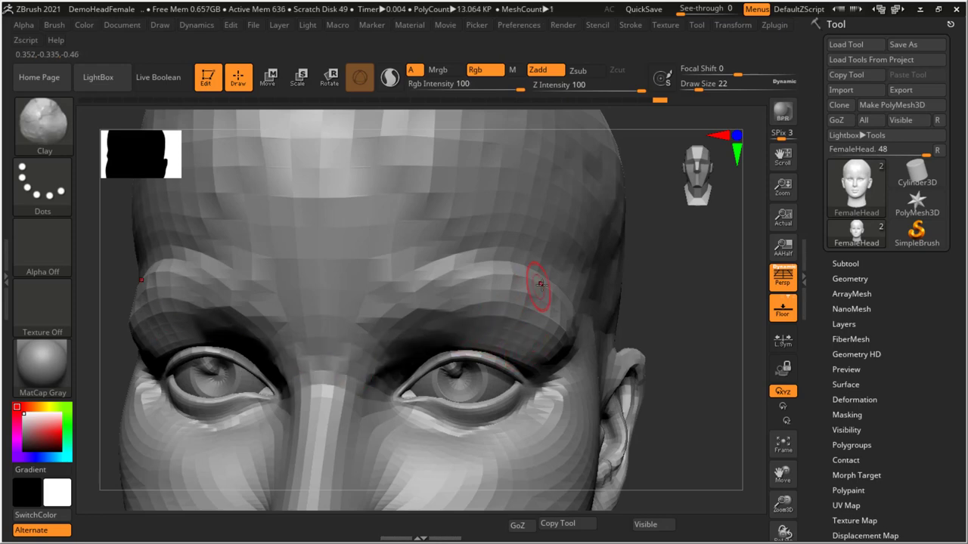
{"action": "mouse_move", "coordinate": [540, 283]}
{"action": "left_mouse_down"}
{"action": "mouse_move", "coordinate": [449, 268]}
{"action": "mouse_move", "coordinate": [346, 339]}
{"action": "left_mouse_up"}
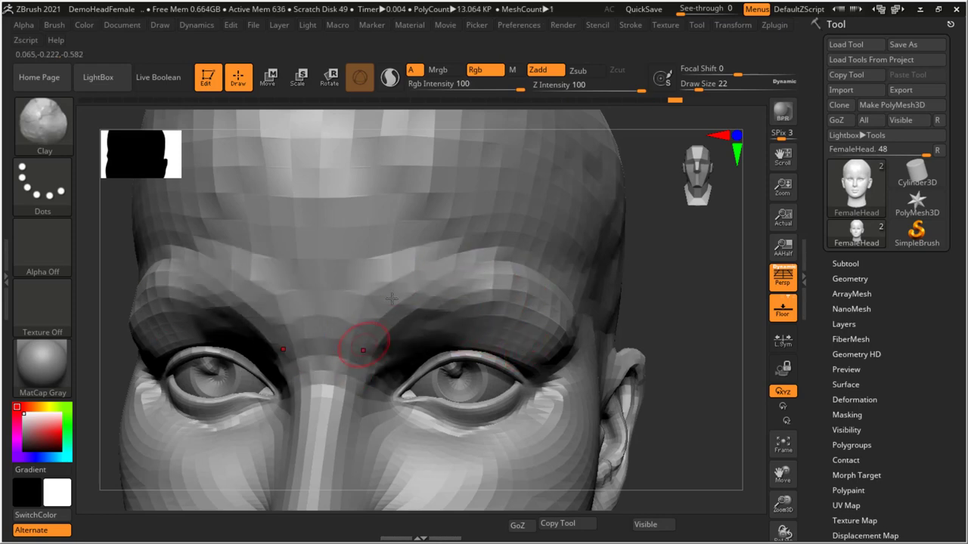
{"action": "mouse_move", "coordinate": [392, 299]}
{"action": "left_mouse_down"}
{"action": "mouse_move", "coordinate": [314, 341]}
{"action": "mouse_move", "coordinate": [421, 320]}
{"action": "left_mouse_up"}
{"action": "mouse_move", "coordinate": [520, 262]}
{"action": "left_mouse_down", "text": "shift"}
{"action": "mouse_move", "coordinate": [393, 276]}
{"action": "mouse_move", "coordinate": [394, 318]}
{"action": "mouse_move", "coordinate": [372, 365]}
{"action": "left_mouse_up", "text": "shift"}
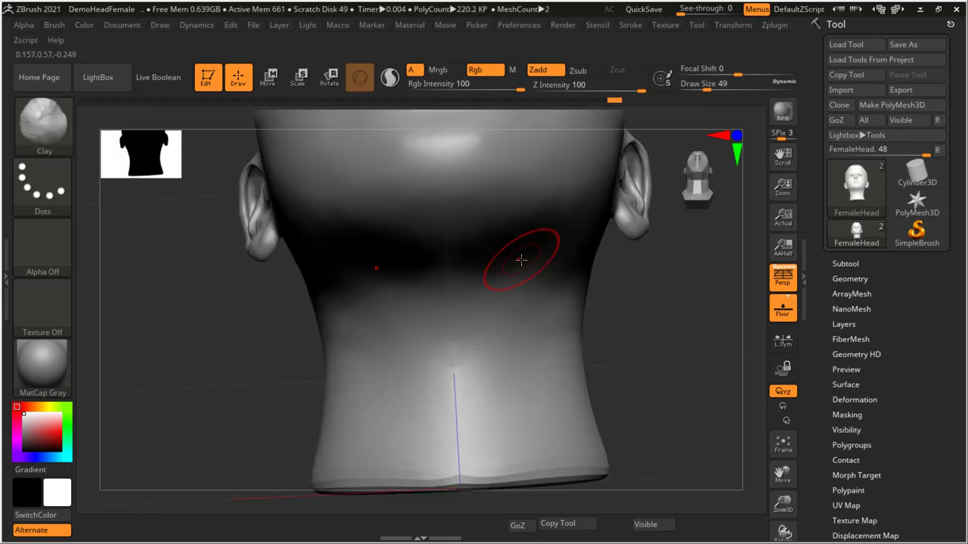
{"action": "mouse_move", "coordinate": [553, 235]}
{"action": "left_mouse_down"}
{"action": "mouse_move", "coordinate": [522, 264]}
{"action": "mouse_move", "coordinate": [479, 443]}
{"action": "mouse_move", "coordinate": [454, 371]}
{"action": "mouse_move", "coordinate": [521, 251]}
{"action": "left_mouse_up"}
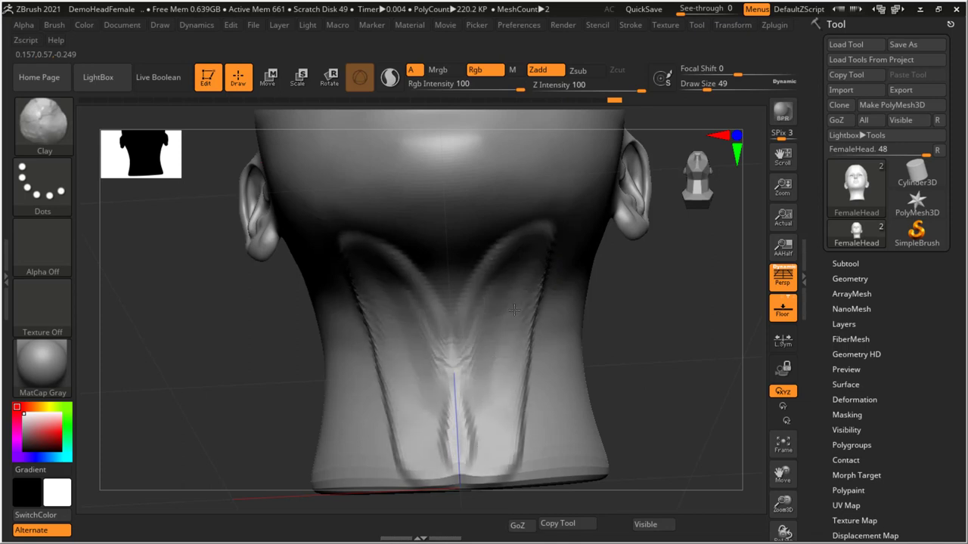
- Add clay marks on the neck back and soften them into a horizontal band
{"action": "mouse_move", "coordinate": [514, 310]}
{"action": "left_mouse_down"}
{"action": "mouse_move", "coordinate": [549, 268]}
{"action": "mouse_move", "coordinate": [529, 469]}
{"action": "mouse_move", "coordinate": [534, 366]}
{"action": "left_mouse_up"}
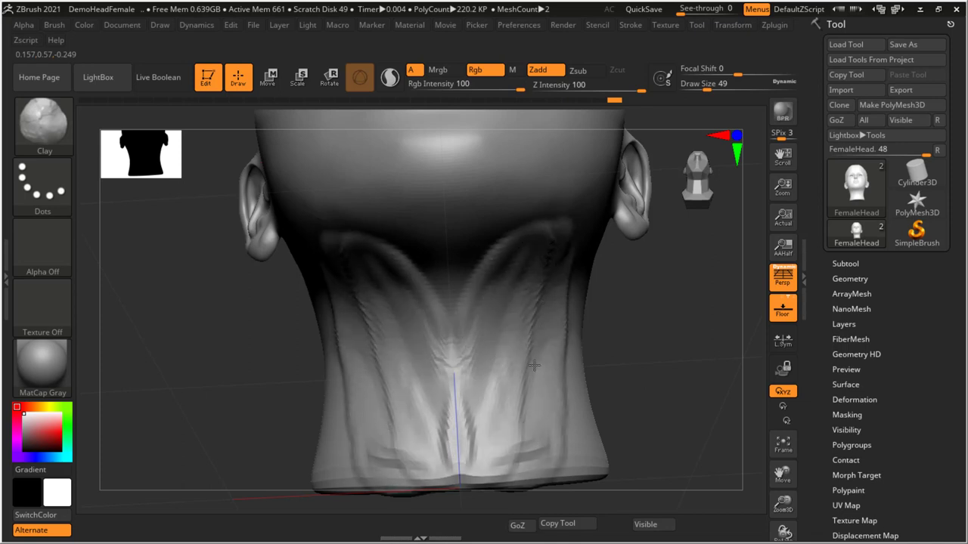
{"action": "left_click_drag", "start_coordinate": [518, 475], "coordinate": [492, 450]}
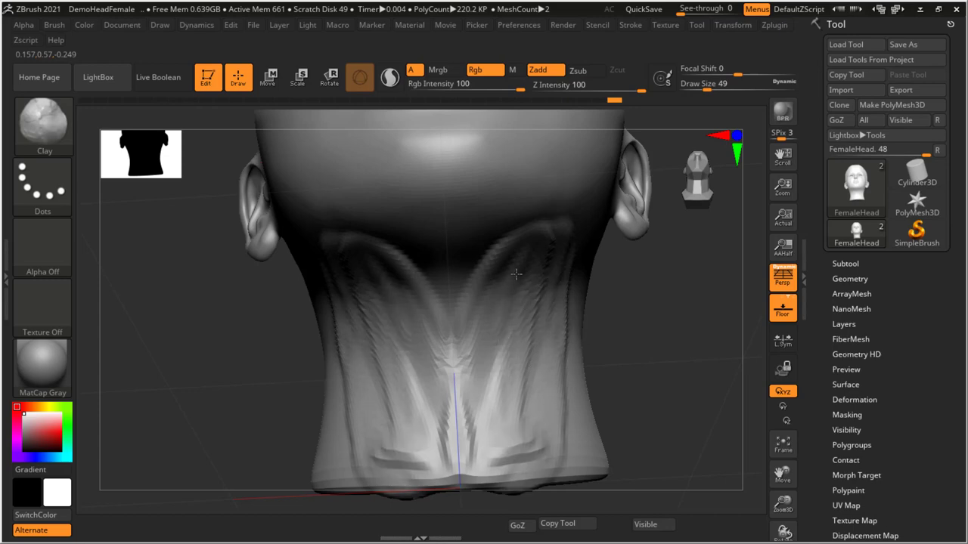
{"action": "left_click_drag", "start_coordinate": [516, 274], "coordinate": [472, 333], "text": "shift"}
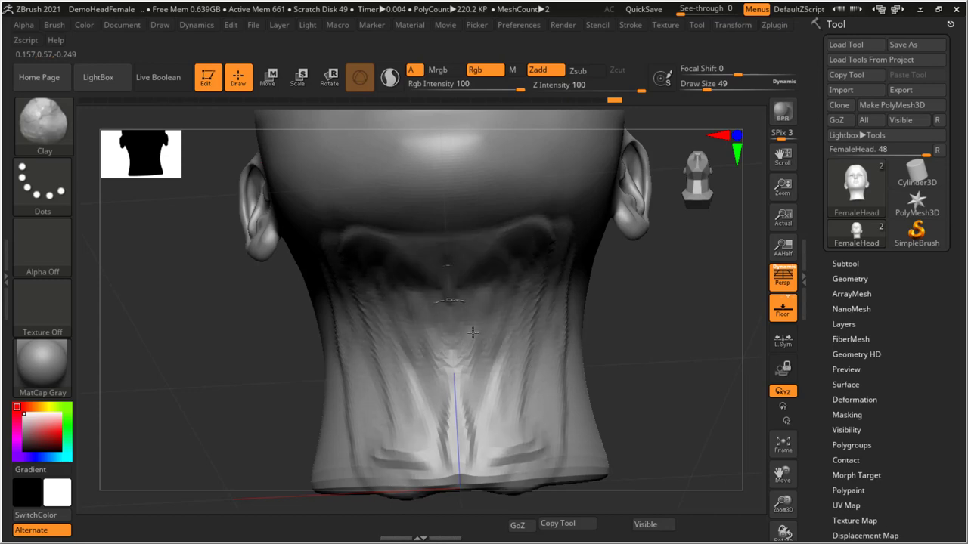
{"action": "mouse_move", "coordinate": [500, 263]}
{"action": "left_mouse_down"}
{"action": "mouse_move", "coordinate": [536, 223]}
{"action": "mouse_move", "coordinate": [548, 257]}
{"action": "left_mouse_up"}
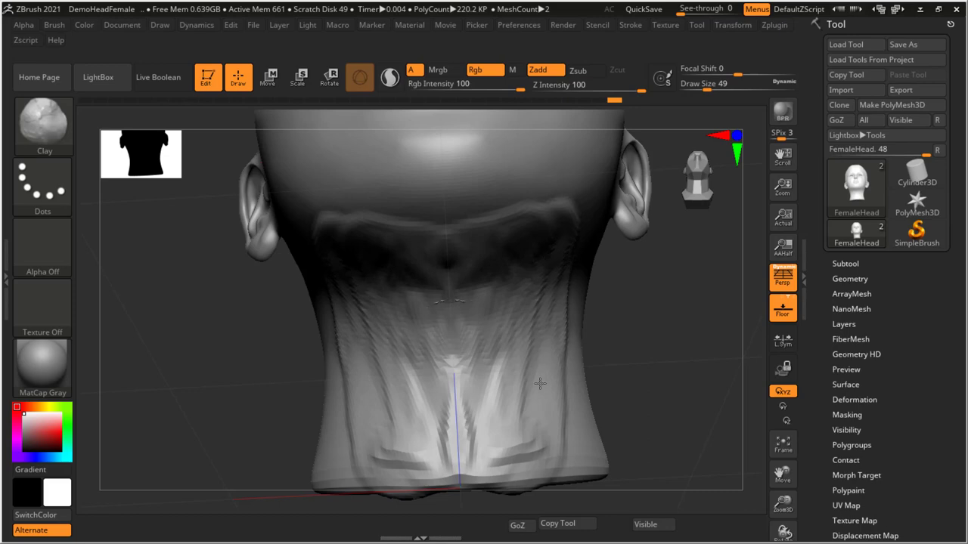
{"action": "mouse_move", "coordinate": [527, 450]}
{"action": "left_mouse_down", "text": "shift"}
{"action": "mouse_move", "coordinate": [611, 327]}
{"action": "mouse_move", "coordinate": [479, 320]}
{"action": "left_mouse_up", "text": "shift"}
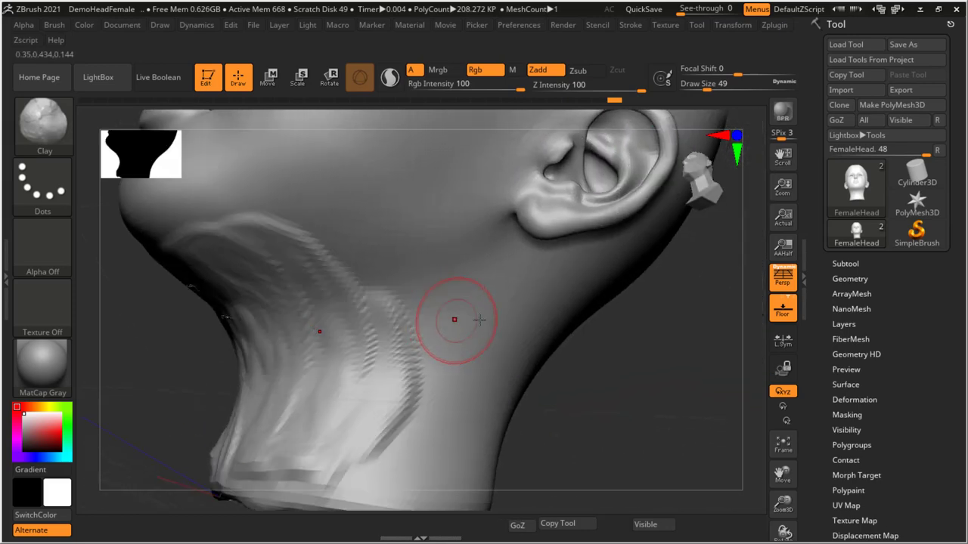
- Build a clay ridge and bulk below the ear, undo the mask, and sculpt a raised loop across the neck
{"action": "left_click_drag", "start_coordinate": [506, 278], "coordinate": [462, 408]}
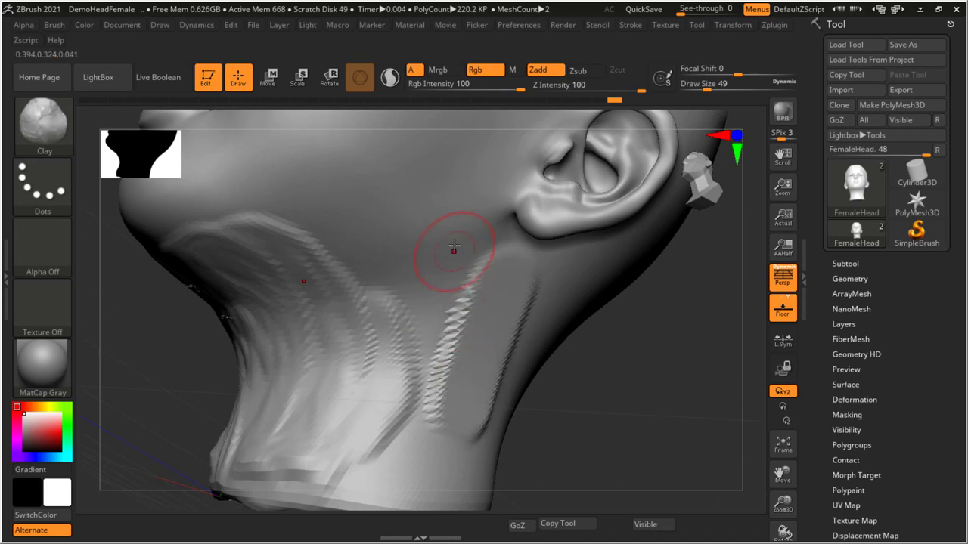
{"action": "left_click_drag", "start_coordinate": [511, 291], "coordinate": [484, 356]}
{"action": "mouse_move", "coordinate": [484, 257]}
{"action": "left_mouse_down"}
{"action": "mouse_move", "coordinate": [504, 280]}
{"action": "mouse_move", "coordinate": [488, 412]}
{"action": "mouse_move", "coordinate": [497, 313]}
{"action": "mouse_move", "coordinate": [501, 365]}
{"action": "mouse_move", "coordinate": [475, 378]}
{"action": "left_mouse_up"}
{"action": "right_click_drag", "start_coordinate": [474, 378], "coordinate": [515, 298]}
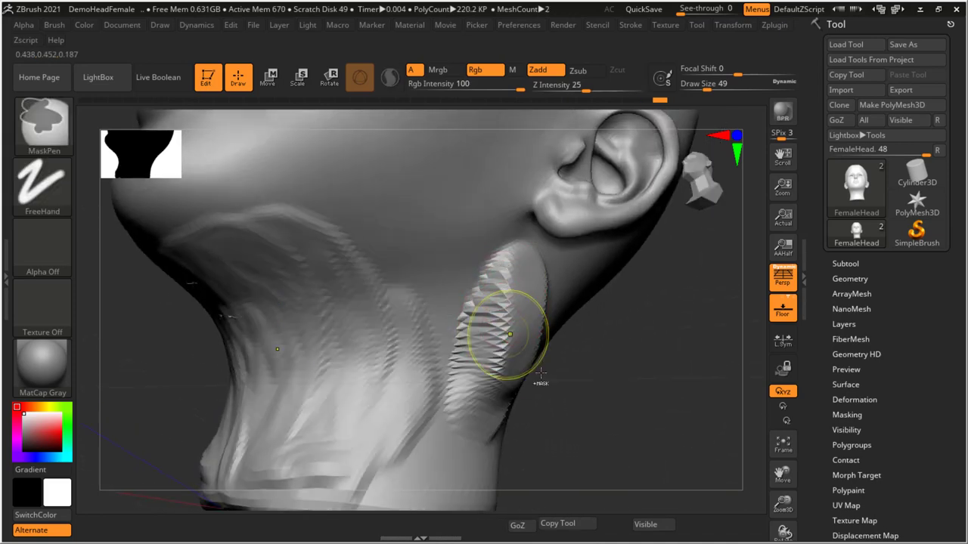
{"action": "left_click_drag", "start_coordinate": [504, 324], "coordinate": [543, 382], "text": "ctrl"}
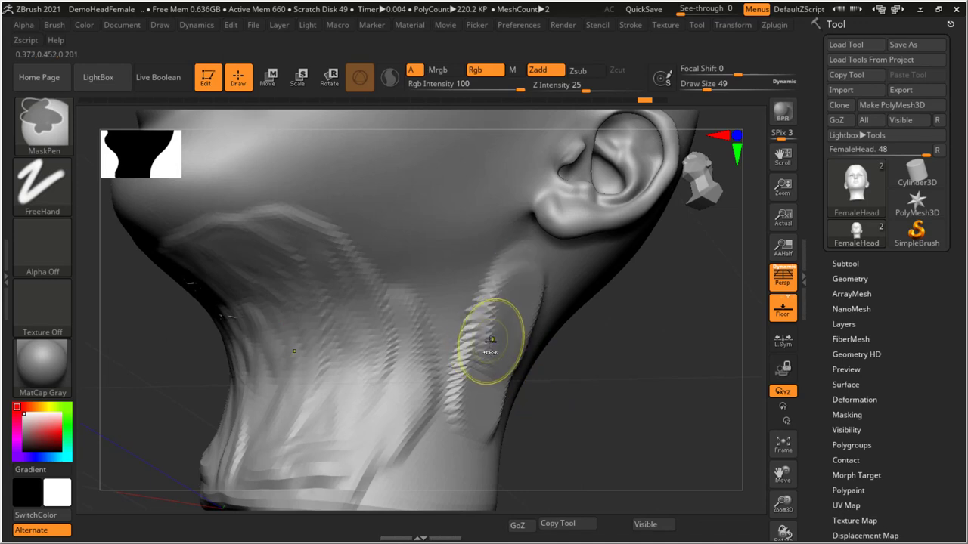
{"action": "key", "text": "ctrl+z"}
{"action": "key", "text": "ctrl+z"}
{"action": "key", "text": "ctrl+z"}
{"action": "mouse_move", "coordinate": [452, 257]}
{"action": "left_mouse_down"}
{"action": "mouse_move", "coordinate": [409, 282]}
{"action": "mouse_move", "coordinate": [409, 387]}
{"action": "mouse_move", "coordinate": [396, 451]}
{"action": "mouse_move", "coordinate": [374, 473]}
{"action": "mouse_move", "coordinate": [454, 301]}
{"action": "mouse_move", "coordinate": [483, 355]}
{"action": "mouse_move", "coordinate": [514, 341]}
{"action": "mouse_move", "coordinate": [439, 469]}
{"action": "mouse_move", "coordinate": [328, 227]}
{"action": "mouse_move", "coordinate": [151, 227]}
{"action": "mouse_move", "coordinate": [249, 310]}
{"action": "mouse_move", "coordinate": [257, 431]}
{"action": "left_mouse_up"}
- Smooth the streaky under-jaw surface, sculpt and smooth neck fold ridges, and re-sculpt the upper neck contour
{"action": "left_click_drag", "start_coordinate": [359, 335], "coordinate": [389, 242]}
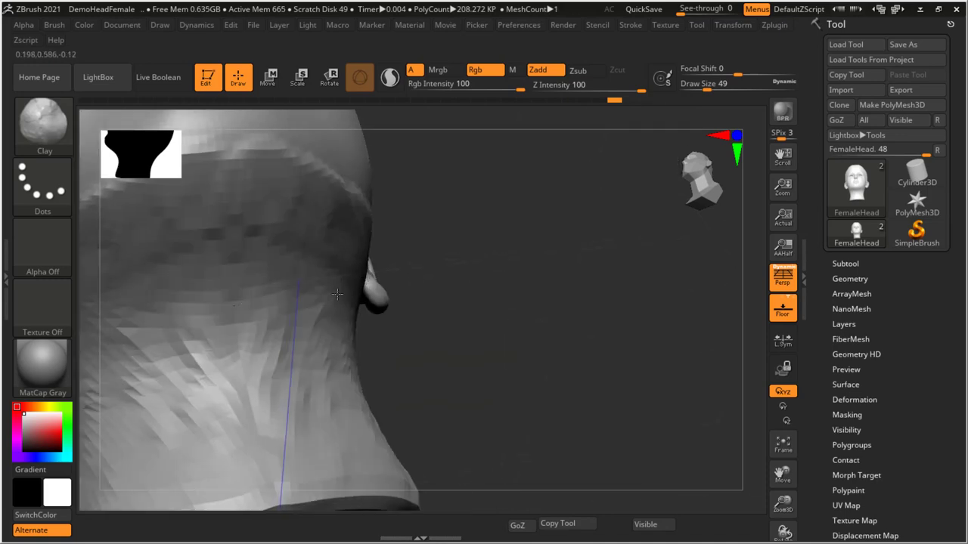
{"action": "left_click_drag", "start_coordinate": [235, 193], "coordinate": [138, 200], "text": "shift"}
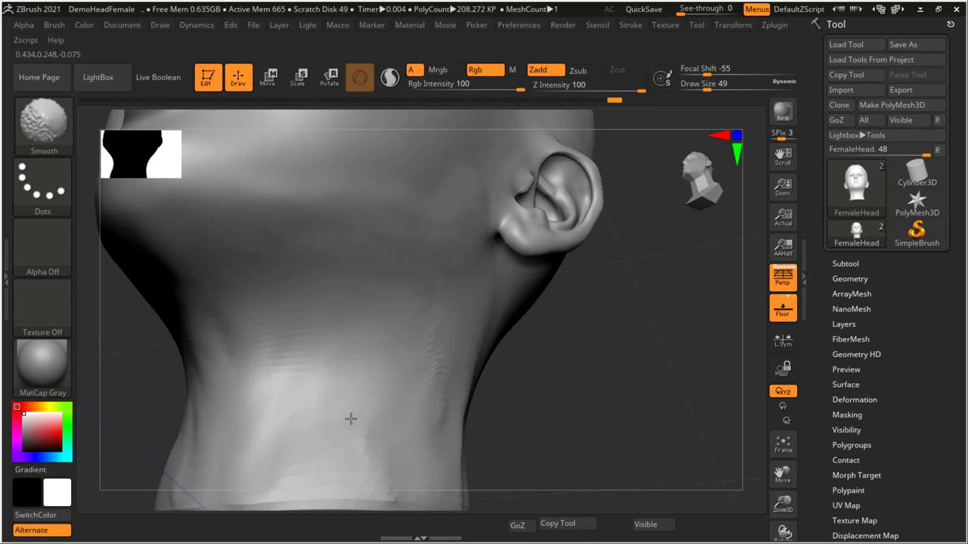
{"action": "left_click_drag", "start_coordinate": [519, 348], "coordinate": [403, 330]}
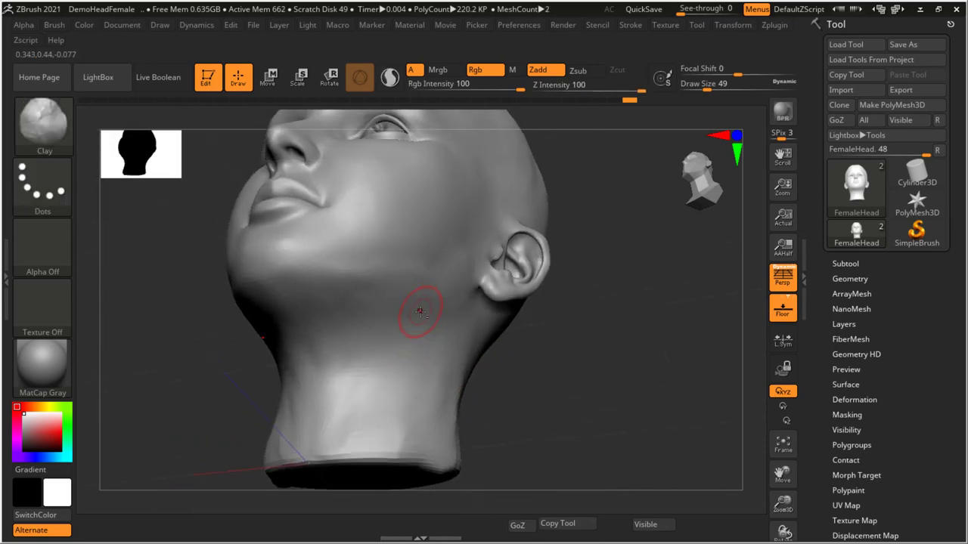
{"action": "mouse_move", "coordinate": [427, 324]}
{"action": "left_mouse_down"}
{"action": "mouse_move", "coordinate": [370, 317]}
{"action": "mouse_move", "coordinate": [438, 310]}
{"action": "left_mouse_up"}
{"action": "mouse_move", "coordinate": [371, 340]}
{"action": "left_mouse_down"}
{"action": "mouse_move", "coordinate": [438, 355]}
{"action": "mouse_move", "coordinate": [368, 371]}
{"action": "mouse_move", "coordinate": [406, 391]}
{"action": "mouse_move", "coordinate": [368, 406]}
{"action": "mouse_move", "coordinate": [386, 427]}
{"action": "mouse_move", "coordinate": [362, 438]}
{"action": "mouse_move", "coordinate": [392, 444]}
{"action": "left_mouse_up"}
{"action": "mouse_move", "coordinate": [405, 314]}
{"action": "left_mouse_down"}
{"action": "mouse_move", "coordinate": [378, 319]}
{"action": "mouse_move", "coordinate": [410, 328]}
{"action": "mouse_move", "coordinate": [371, 334]}
{"action": "mouse_move", "coordinate": [368, 365]}
{"action": "mouse_move", "coordinate": [374, 391]}
{"action": "mouse_move", "coordinate": [404, 402]}
{"action": "mouse_move", "coordinate": [410, 425]}
{"action": "left_mouse_up"}
{"action": "mouse_move", "coordinate": [403, 303]}
{"action": "left_mouse_down", "text": "shift"}
{"action": "mouse_move", "coordinate": [384, 321]}
{"action": "mouse_move", "coordinate": [379, 445]}
{"action": "left_mouse_up", "text": "shift"}
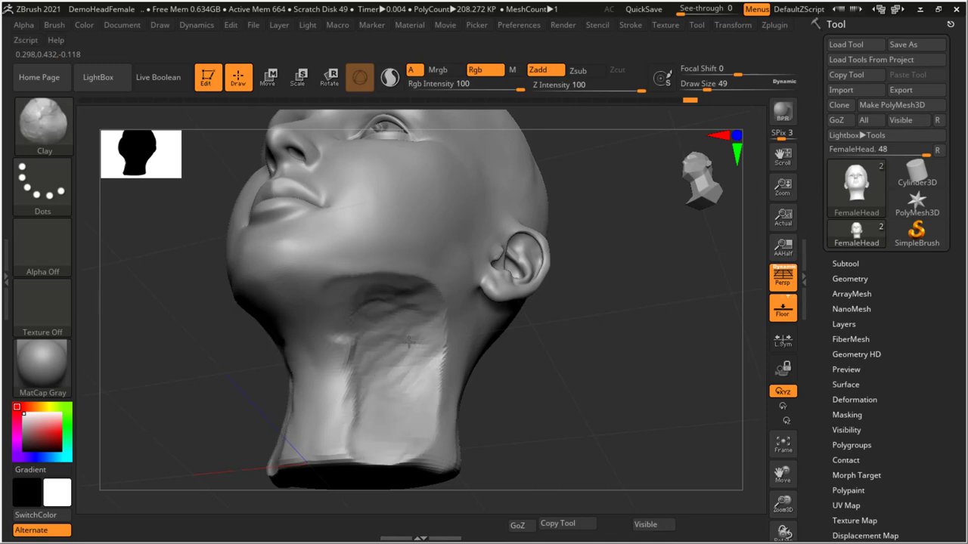
{"action": "mouse_move", "coordinate": [410, 340]}
{"action": "left_mouse_down"}
{"action": "mouse_move", "coordinate": [360, 344]}
{"action": "mouse_move", "coordinate": [346, 427]}
{"action": "mouse_move", "coordinate": [335, 431]}
{"action": "mouse_move", "coordinate": [317, 363]}
{"action": "mouse_move", "coordinate": [330, 390]}
{"action": "left_mouse_up"}
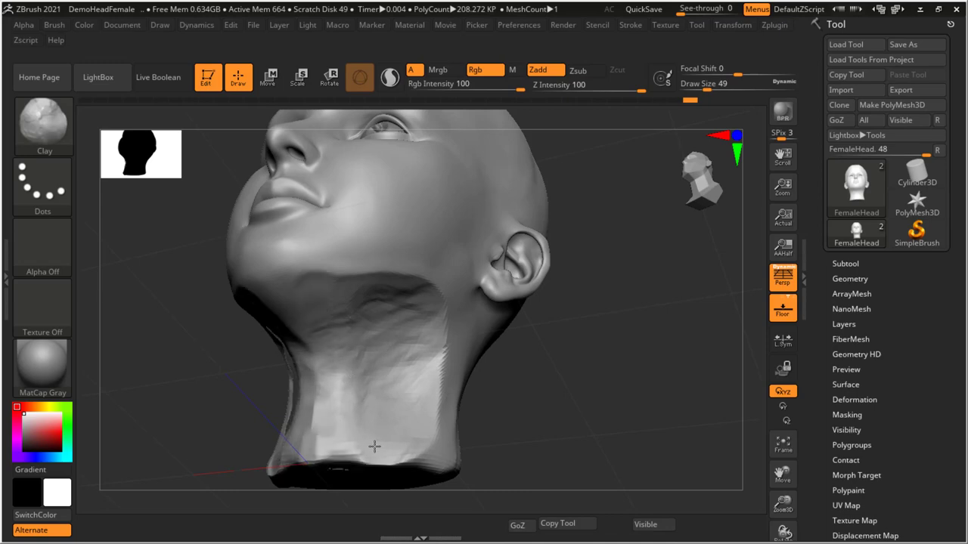
- Recess the cheek before the ear, then smooth it and soften the jagged patch edges toward jaw and neck
{"action": "right_click_drag", "start_coordinate": [374, 447], "coordinate": [435, 242]}
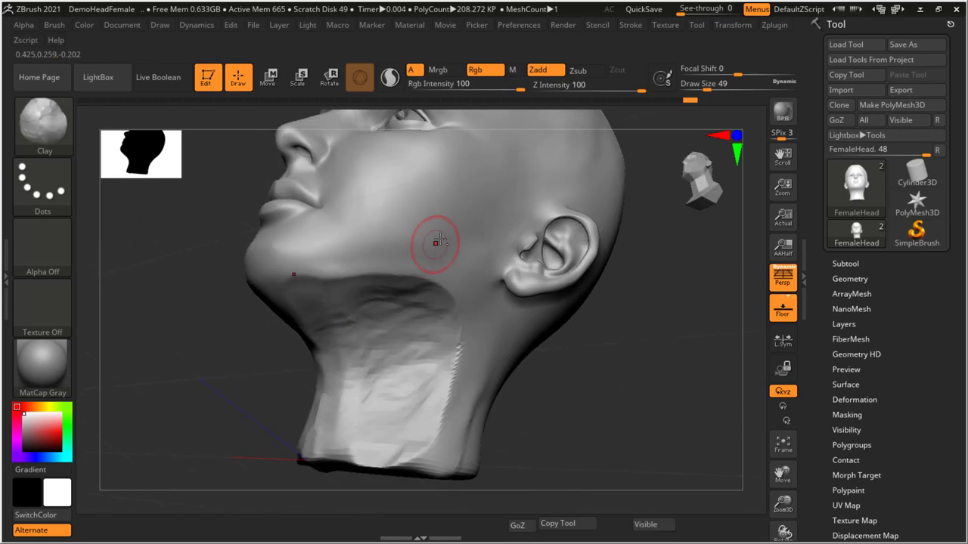
{"action": "mouse_move", "coordinate": [499, 206]}
{"action": "left_mouse_down"}
{"action": "mouse_move", "coordinate": [462, 291]}
{"action": "mouse_move", "coordinate": [452, 268]}
{"action": "mouse_move", "coordinate": [381, 257]}
{"action": "mouse_move", "coordinate": [291, 266]}
{"action": "left_mouse_up"}
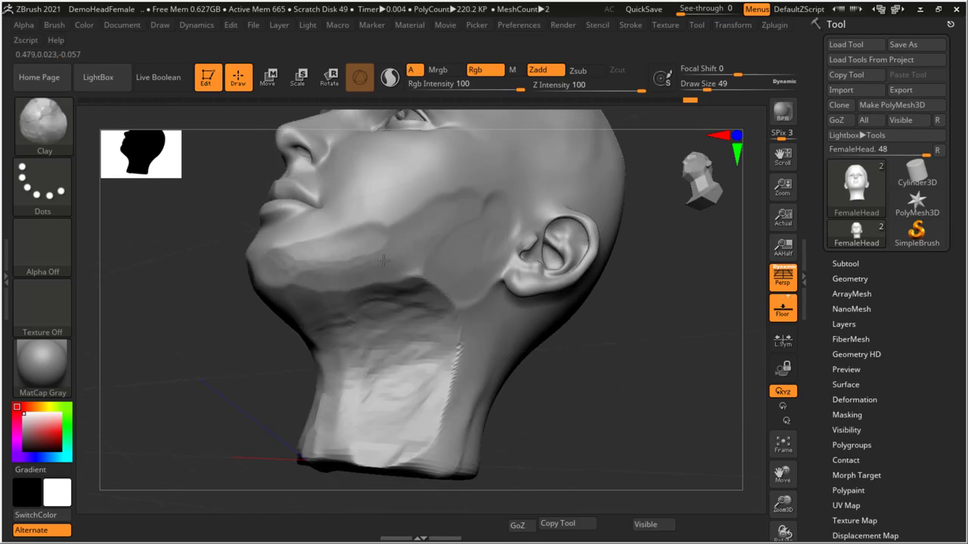
{"action": "mouse_move", "coordinate": [373, 252]}
{"action": "left_mouse_down"}
{"action": "mouse_move", "coordinate": [423, 215]}
{"action": "mouse_move", "coordinate": [460, 236]}
{"action": "left_mouse_up"}
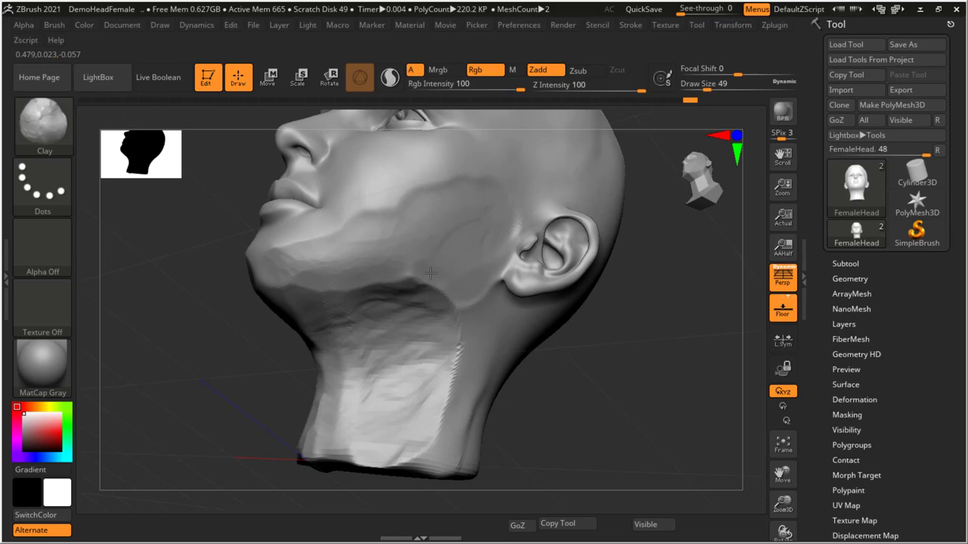
{"action": "left_click_drag", "start_coordinate": [430, 273], "coordinate": [432, 279]}
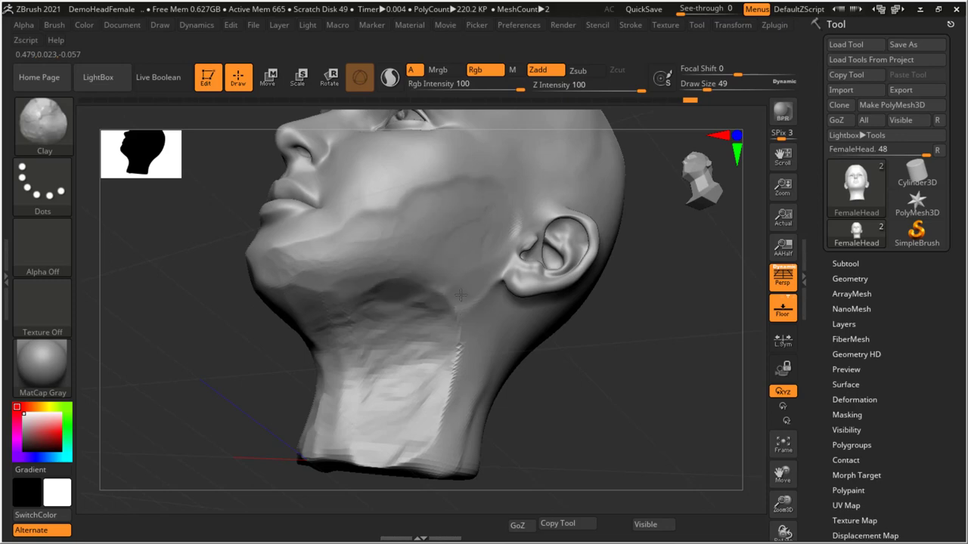
{"action": "left_click_drag", "start_coordinate": [478, 313], "coordinate": [464, 341]}
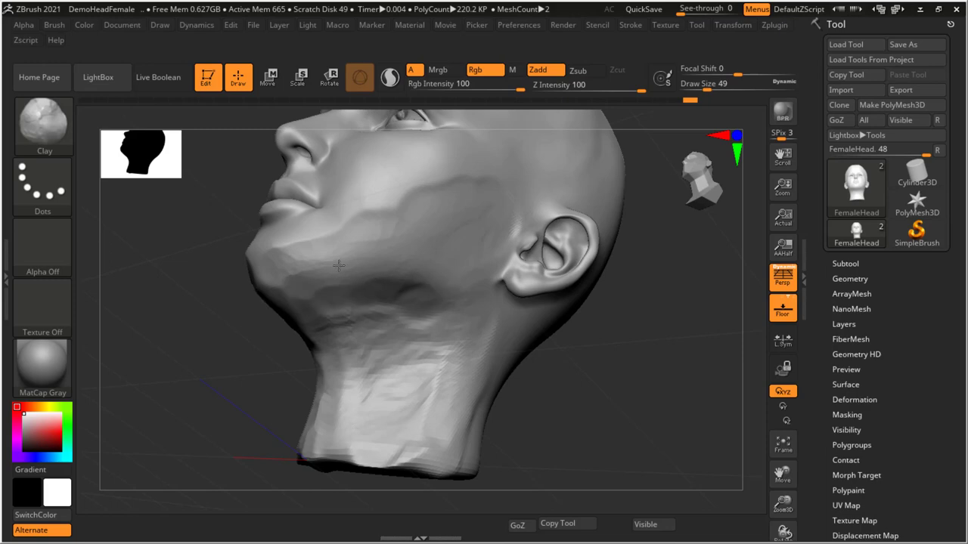
{"action": "left_click_drag", "start_coordinate": [437, 198], "coordinate": [379, 231]}
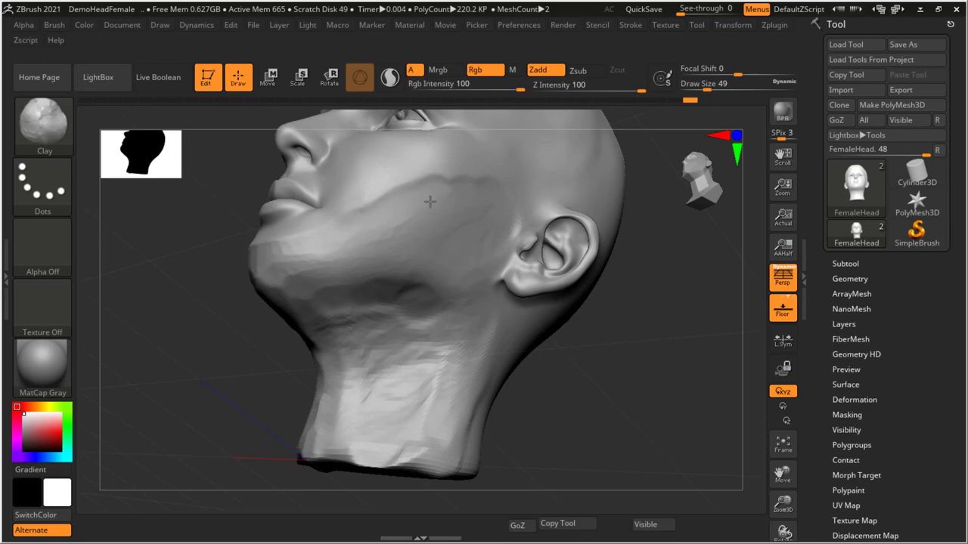
{"action": "right_click_drag", "start_coordinate": [306, 277], "coordinate": [494, 272], "text": "shift"}
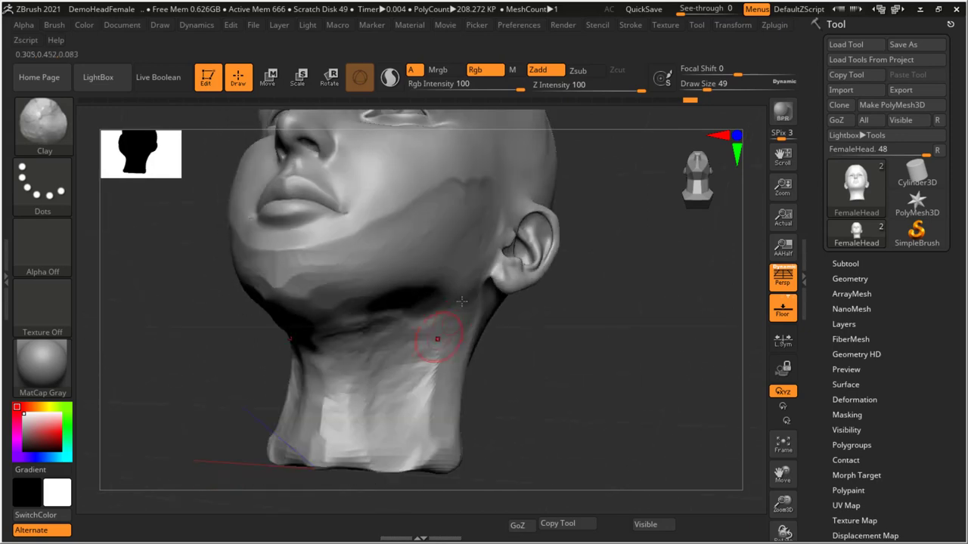
- Turn to a left side profile, zoom in on the cheek and ear, and smooth the cheek
{"action": "left_click_drag", "start_coordinate": [531, 287], "coordinate": [495, 292]}
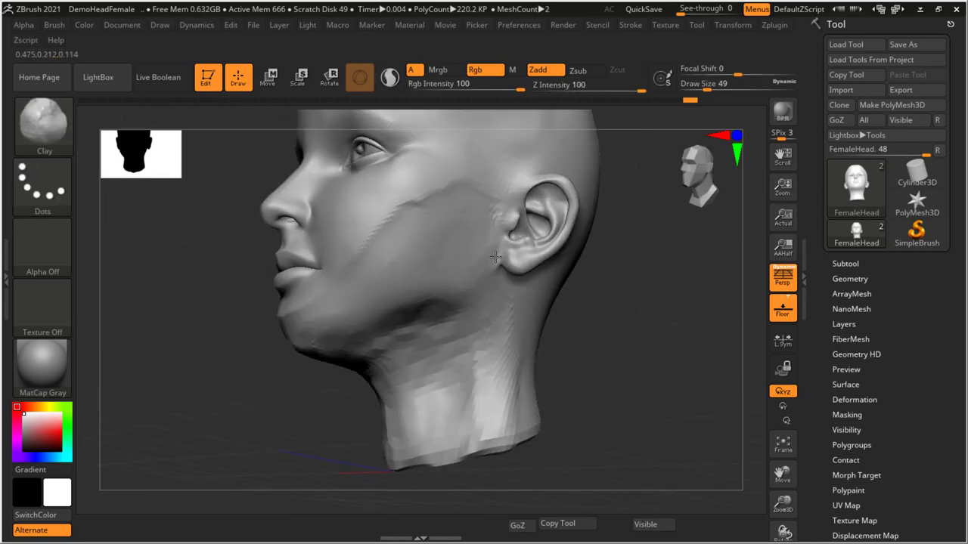
{"action": "right_click_drag", "start_coordinate": [522, 329], "coordinate": [475, 269]}
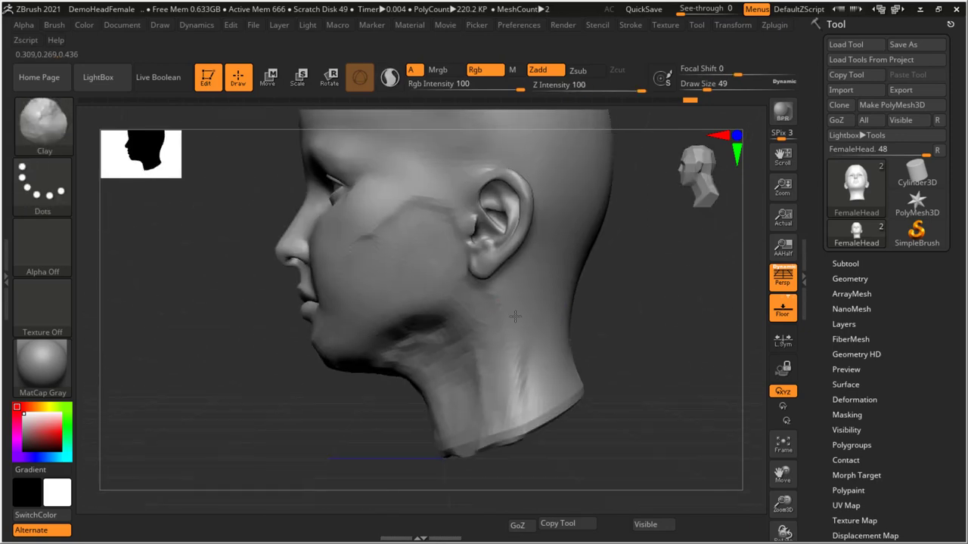
{"action": "right_click_drag", "start_coordinate": [476, 214], "coordinate": [521, 279]}
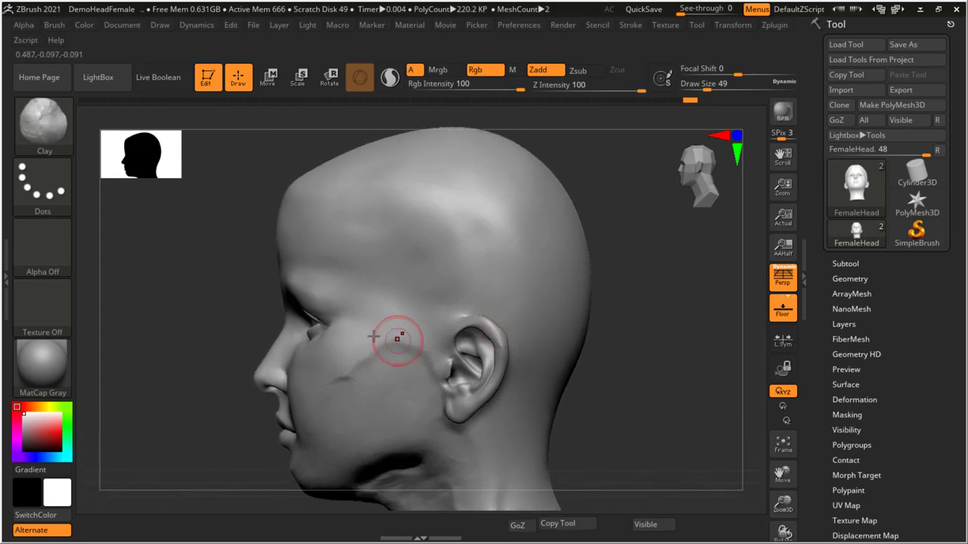
{"action": "right_click_drag", "start_coordinate": [372, 336], "coordinate": [443, 341], "text": "ctrl"}
{"action": "key", "text": "shift"}
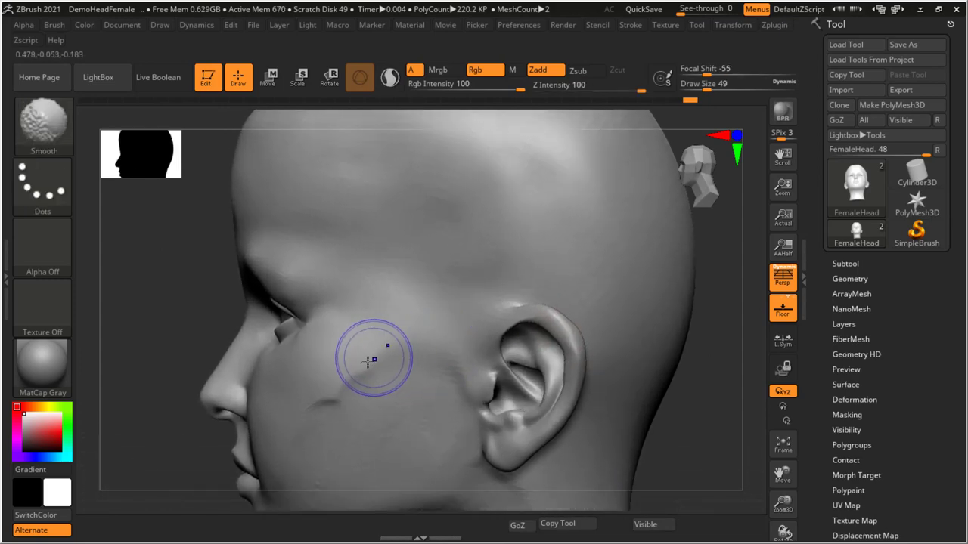
{"action": "mouse_move", "coordinate": [368, 362]}
{"action": "left_mouse_down", "text": "shift"}
{"action": "mouse_move", "coordinate": [335, 406]}
{"action": "mouse_move", "coordinate": [375, 367]}
{"action": "mouse_move", "coordinate": [453, 406]}
{"action": "left_mouse_up", "text": "shift"}
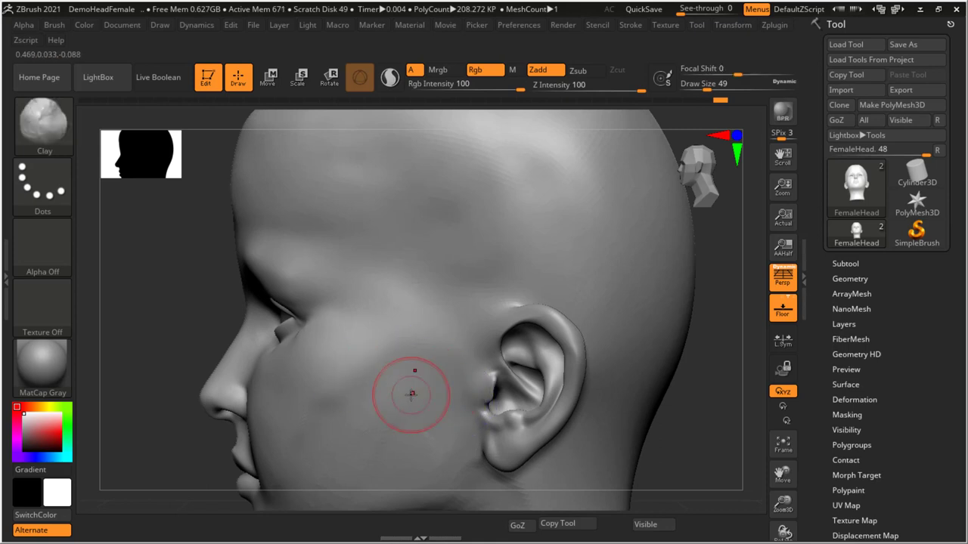
- Sculpt a looping clay stroke down the cheek, smooth its ridges, and frame the whole head with F
{"action": "mouse_move", "coordinate": [449, 312]}
{"action": "left_mouse_down"}
{"action": "mouse_move", "coordinate": [367, 359]}
{"action": "mouse_move", "coordinate": [317, 423]}
{"action": "mouse_move", "coordinate": [415, 378]}
{"action": "mouse_move", "coordinate": [380, 401]}
{"action": "mouse_move", "coordinate": [422, 368]}
{"action": "left_mouse_up"}
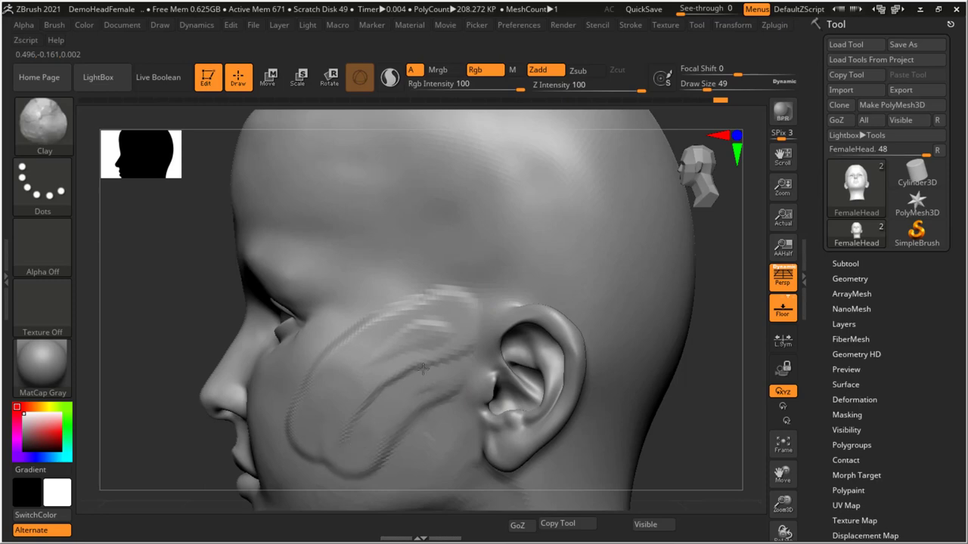
{"action": "left_click_drag", "start_coordinate": [453, 312], "coordinate": [443, 295], "text": "shift"}
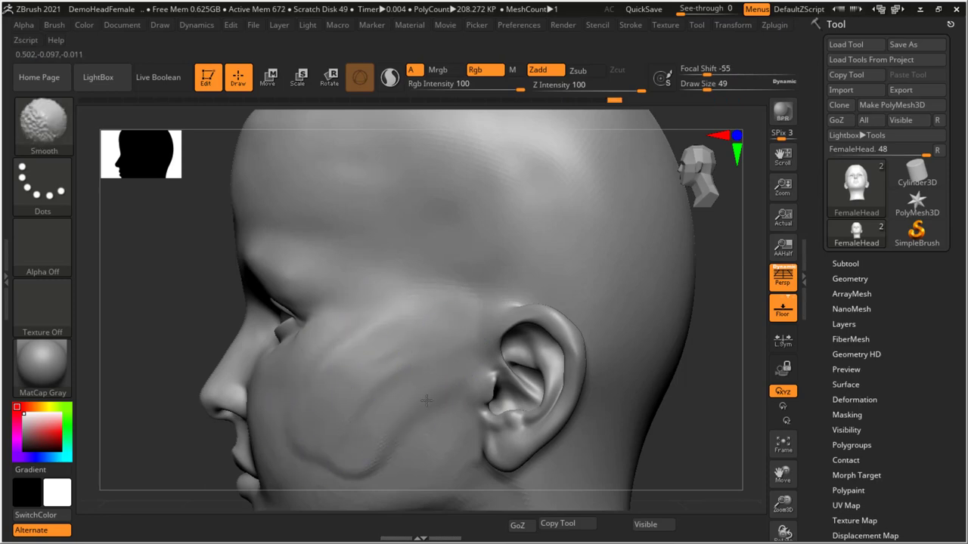
{"action": "mouse_move", "coordinate": [341, 457]}
{"action": "left_mouse_down", "text": "shift"}
{"action": "mouse_move", "coordinate": [380, 335]}
{"action": "mouse_move", "coordinate": [324, 378]}
{"action": "mouse_move", "coordinate": [334, 458]}
{"action": "left_mouse_up", "text": "shift"}
{"action": "left_click_drag", "start_coordinate": [371, 335], "coordinate": [370, 328]}
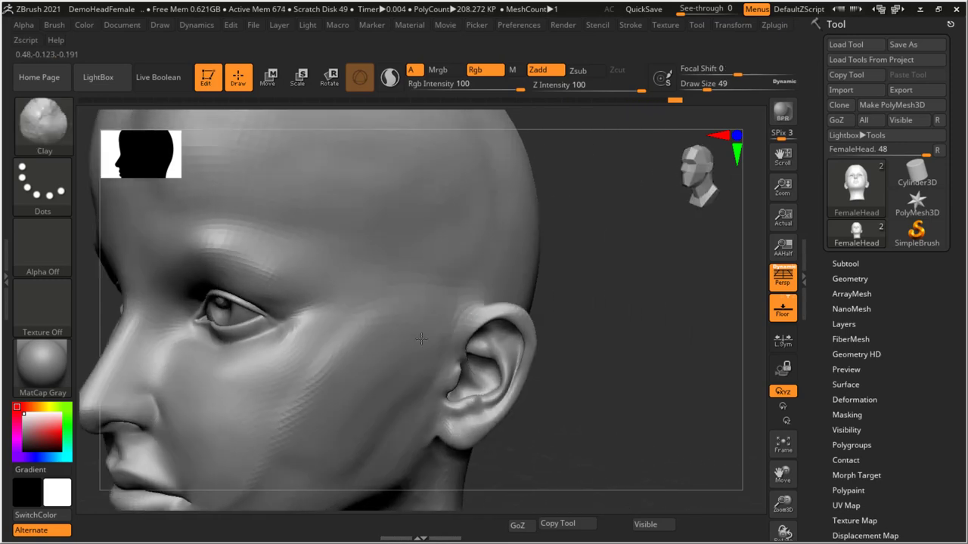
{"action": "key", "text": "f"}
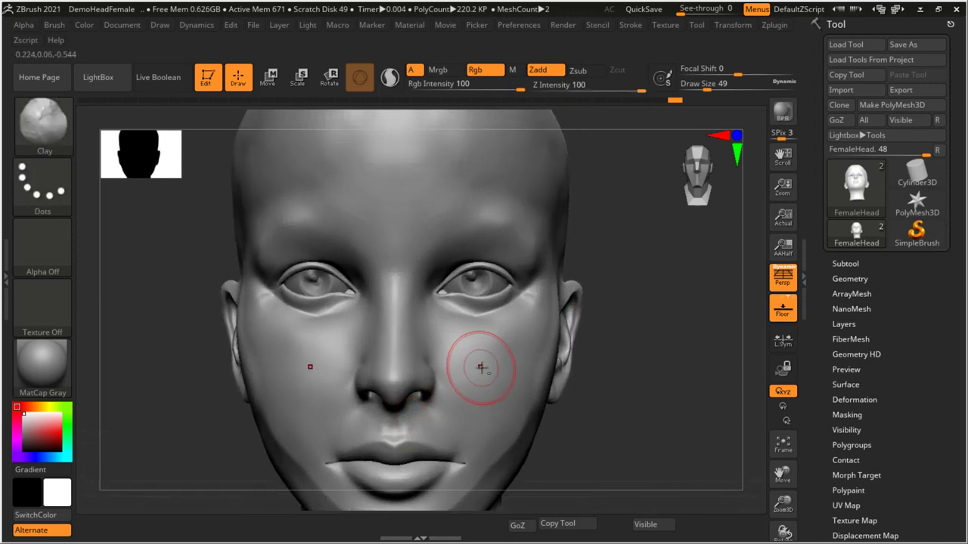
- With symmetry on, sculpt mirrored Clay ridges on both cheeks and smooth them
{"action": "left_click", "coordinate": [720, 27]}
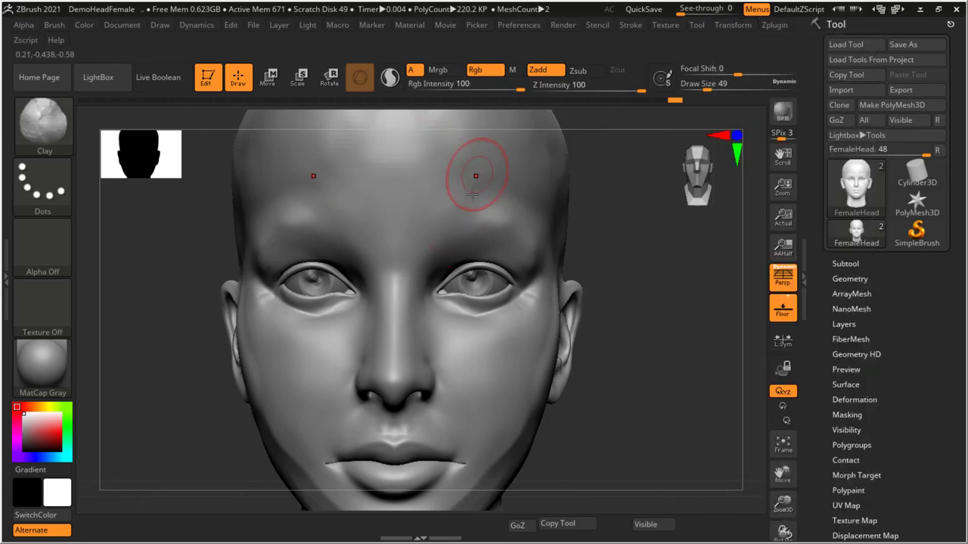
{"action": "mouse_move", "coordinate": [494, 346]}
{"action": "left_mouse_down"}
{"action": "mouse_move", "coordinate": [486, 346]}
{"action": "mouse_move", "coordinate": [501, 356]}
{"action": "mouse_move", "coordinate": [464, 353]}
{"action": "mouse_move", "coordinate": [502, 374]}
{"action": "mouse_move", "coordinate": [492, 409]}
{"action": "left_mouse_up"}
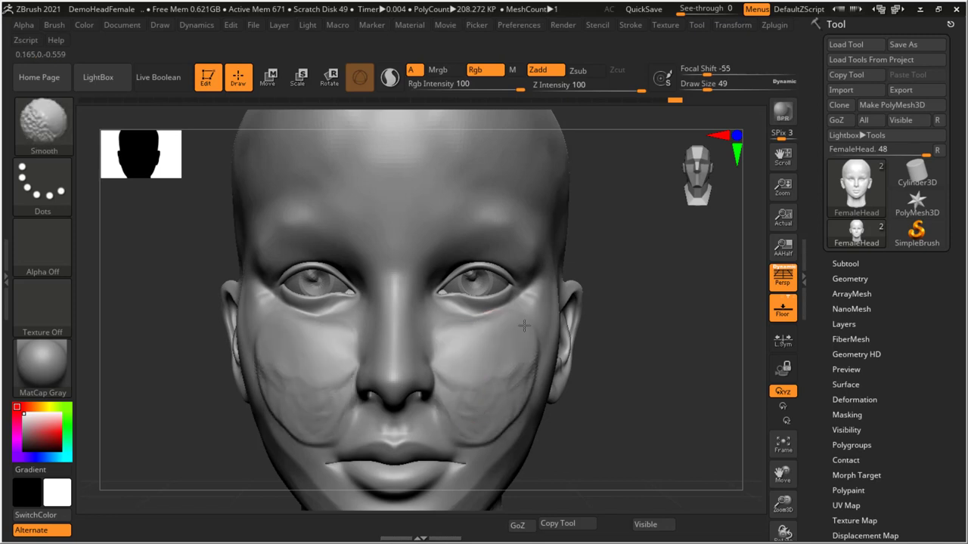
{"action": "mouse_move", "coordinate": [484, 363]}
{"action": "left_mouse_down", "text": "shift"}
{"action": "mouse_move", "coordinate": [518, 334]}
{"action": "mouse_move", "coordinate": [560, 346]}
{"action": "left_mouse_up", "text": "shift"}
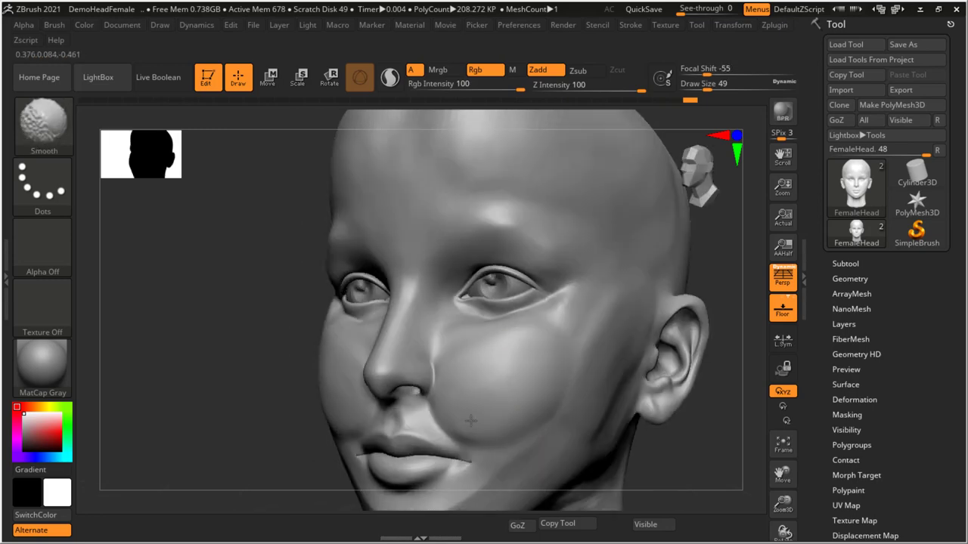
- Build up Clay bumps into a hair-like mass over the forehead and upper skull
{"action": "mouse_move", "coordinate": [470, 421]}
{"action": "left_mouse_down"}
{"action": "mouse_move", "coordinate": [555, 439]}
{"action": "mouse_move", "coordinate": [658, 391]}
{"action": "mouse_move", "coordinate": [653, 401]}
{"action": "mouse_move", "coordinate": [494, 341]}
{"action": "mouse_move", "coordinate": [587, 282]}
{"action": "mouse_move", "coordinate": [529, 227]}
{"action": "left_mouse_up"}
{"action": "left_click_drag", "start_coordinate": [507, 159], "coordinate": [529, 257]}
{"action": "mouse_move", "coordinate": [597, 287]}
{"action": "left_mouse_down"}
{"action": "mouse_move", "coordinate": [219, 272]}
{"action": "mouse_move", "coordinate": [424, 317]}
{"action": "left_mouse_up"}
{"action": "mouse_move", "coordinate": [620, 333]}
{"action": "left_mouse_down"}
{"action": "mouse_move", "coordinate": [582, 302]}
{"action": "mouse_move", "coordinate": [587, 290]}
{"action": "mouse_move", "coordinate": [637, 275]}
{"action": "mouse_move", "coordinate": [647, 322]}
{"action": "mouse_move", "coordinate": [616, 333]}
{"action": "mouse_move", "coordinate": [642, 319]}
{"action": "mouse_move", "coordinate": [629, 333]}
{"action": "left_mouse_up"}
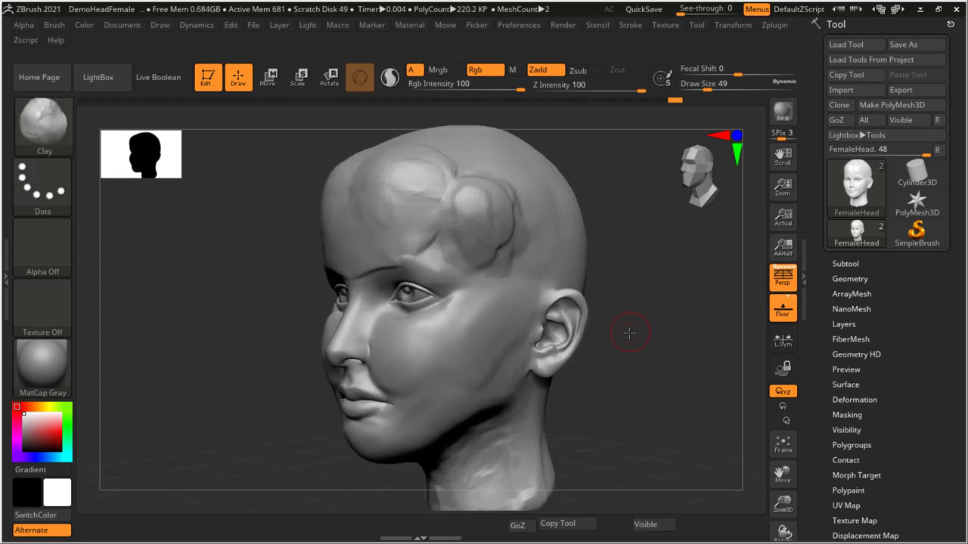